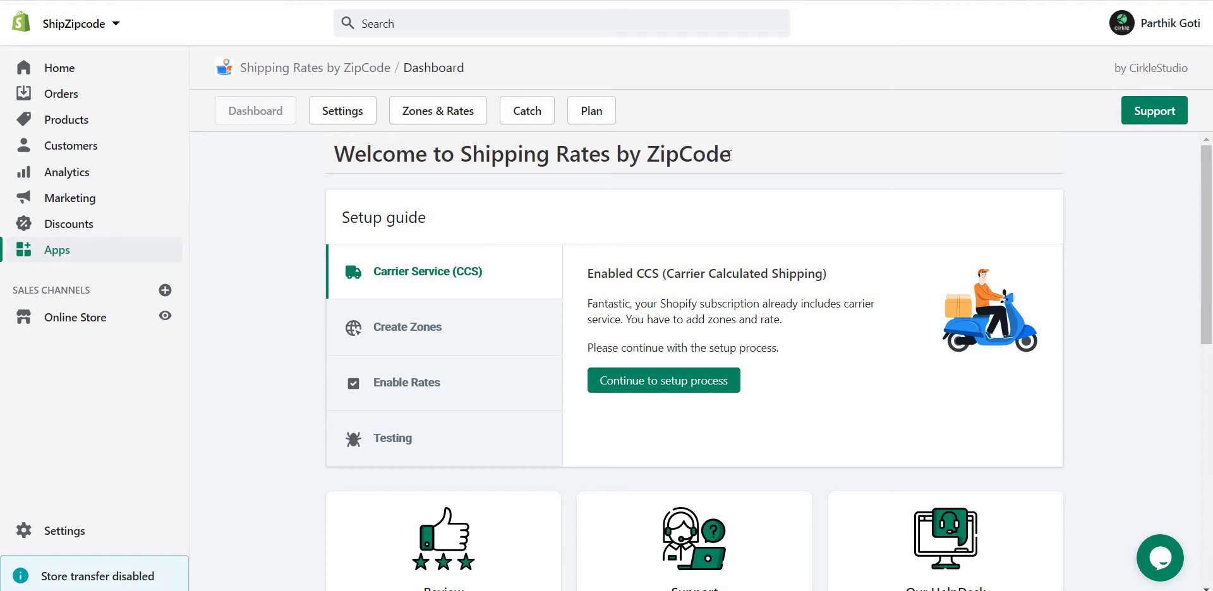
Open the US zone for editing and start adding a new shipping rate to it
left_click(441, 110)
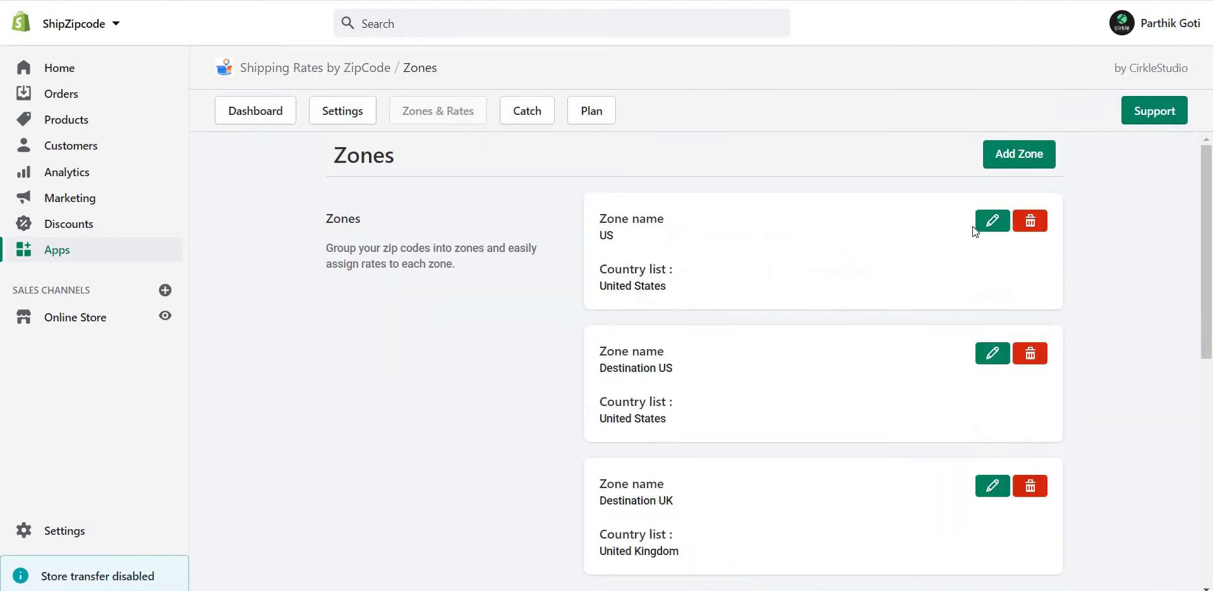
left_click(993, 227)
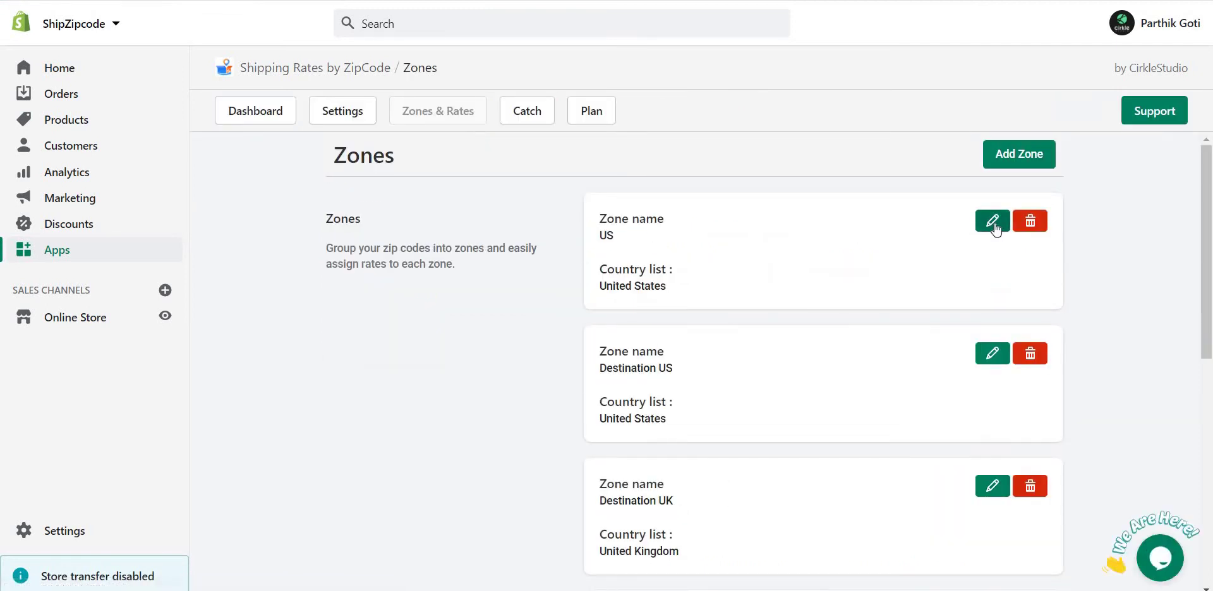
left_click(994, 228)
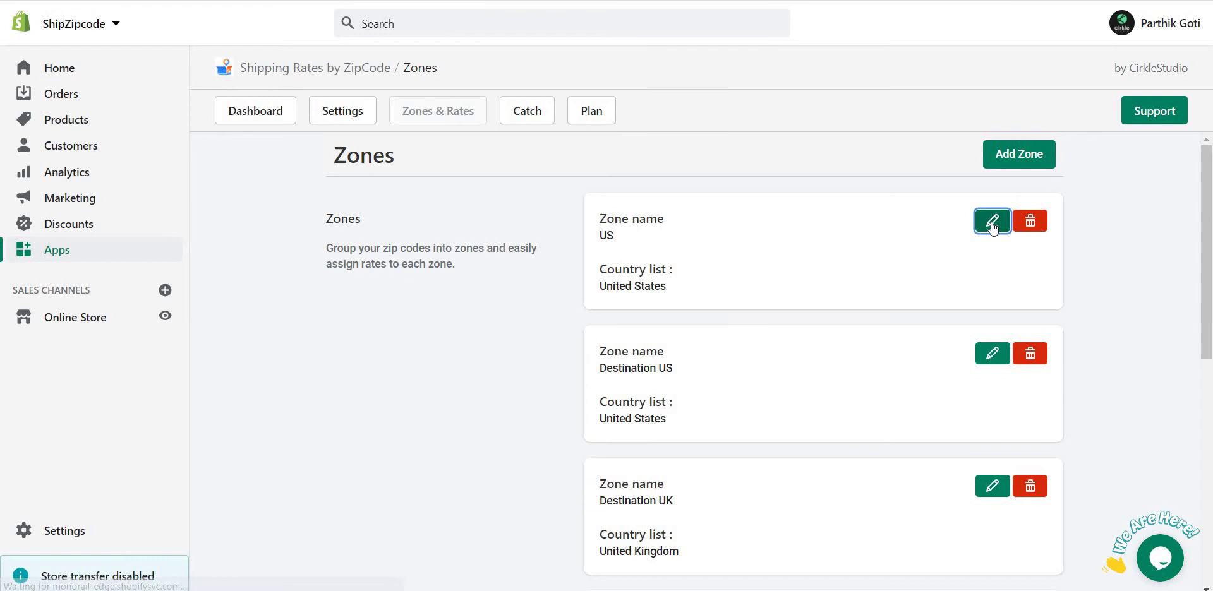
scroll(822, 278, "down", 4)
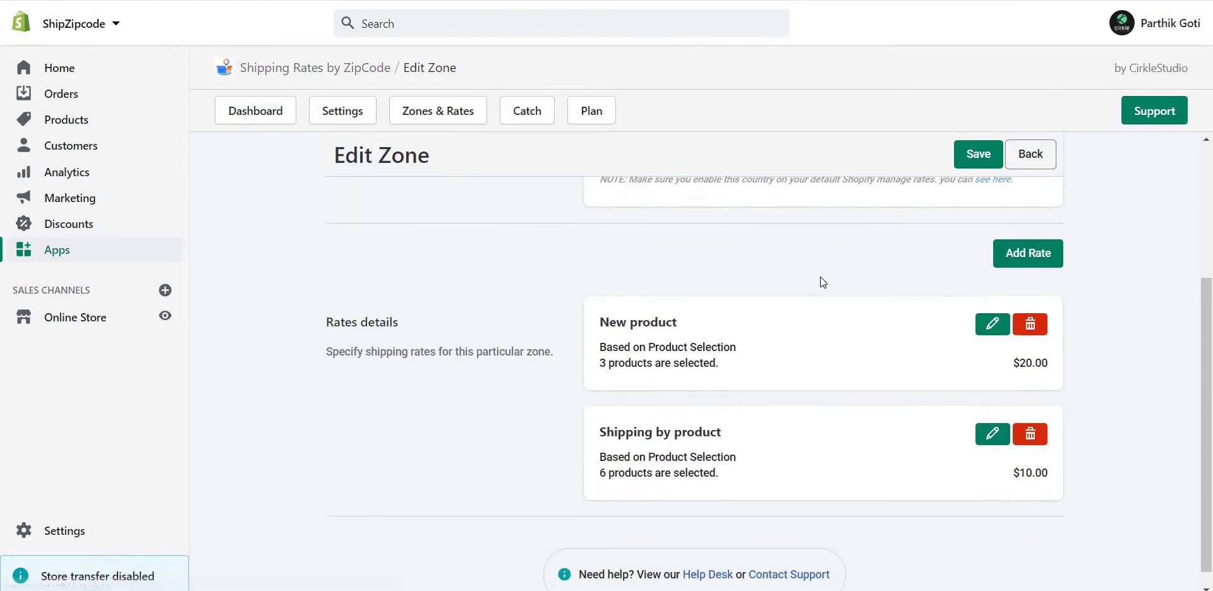
left_click(1028, 253)
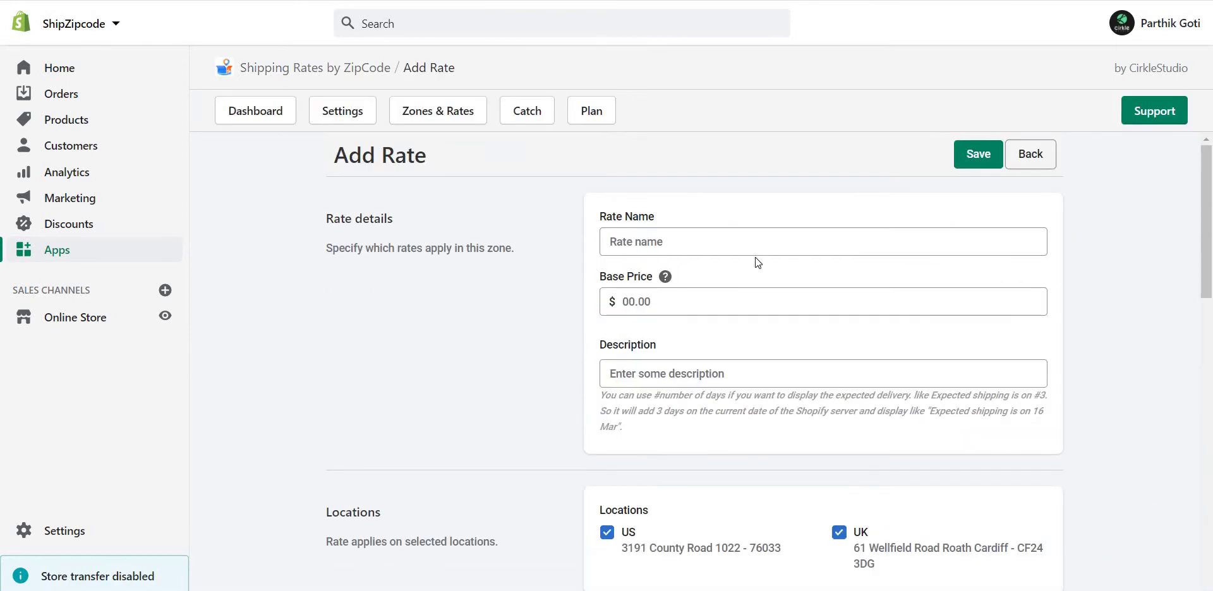
Name the new rate "Condition" and set its base price to $10
left_click(685, 237)
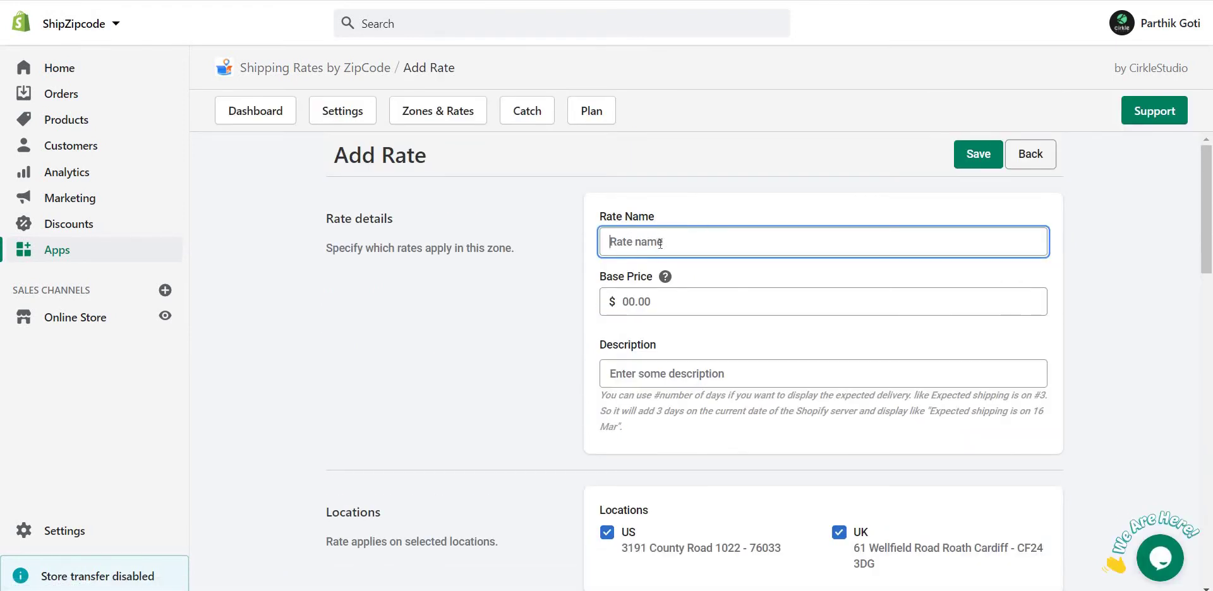
type("Condition")
key("Tab")
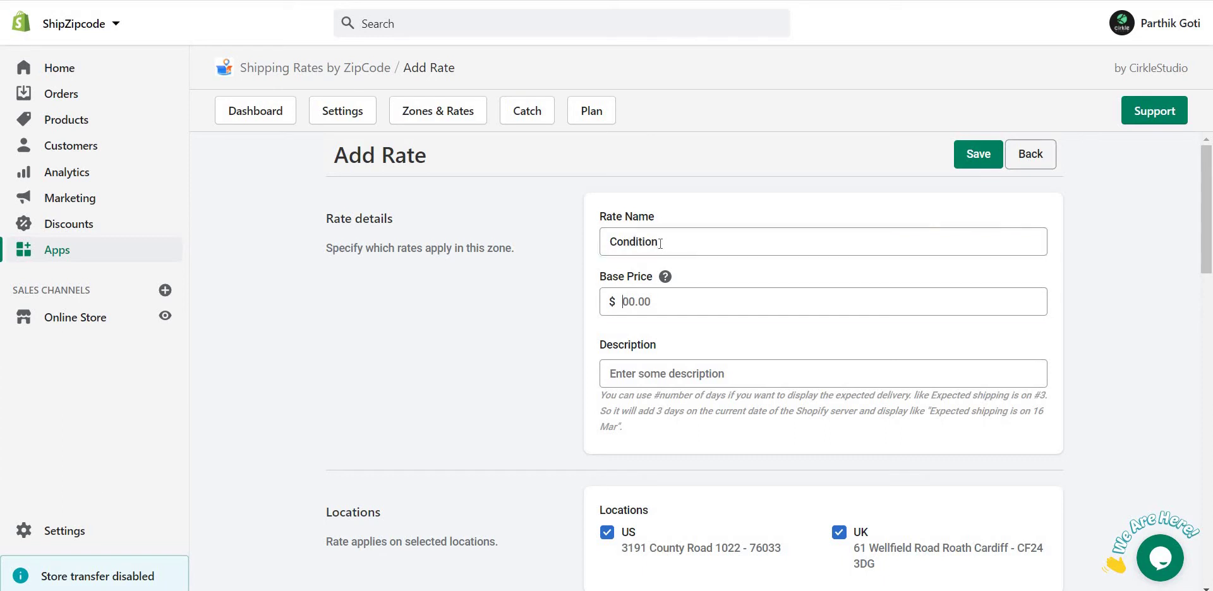
type("10")
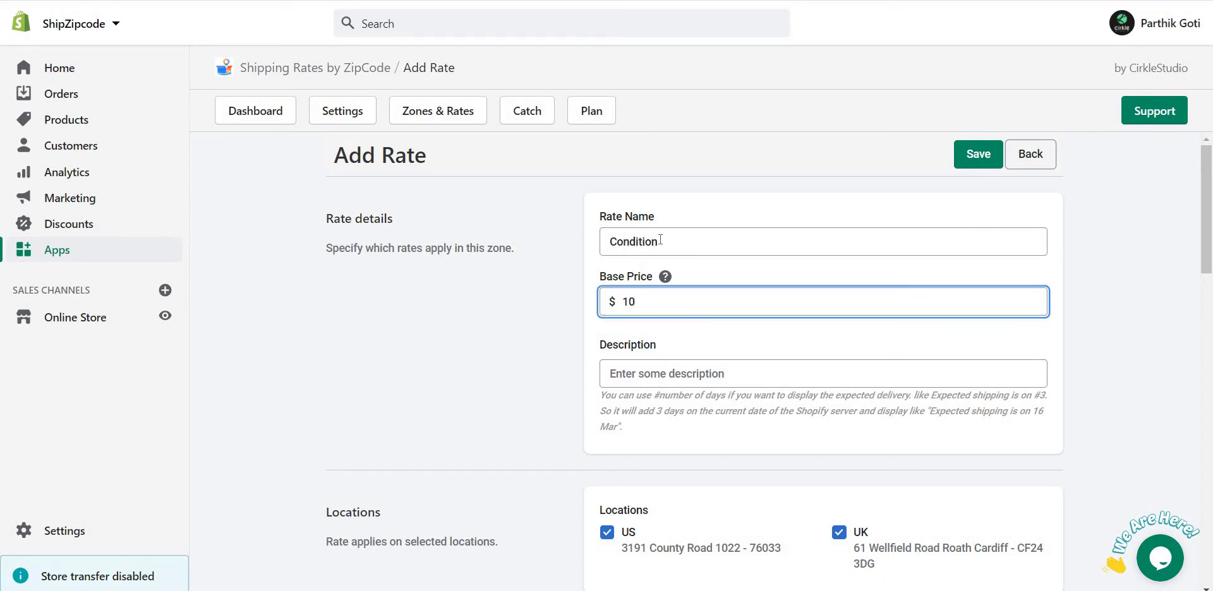
Set the rate's ZipCode option to All
scroll(698, 331, "down", 10)
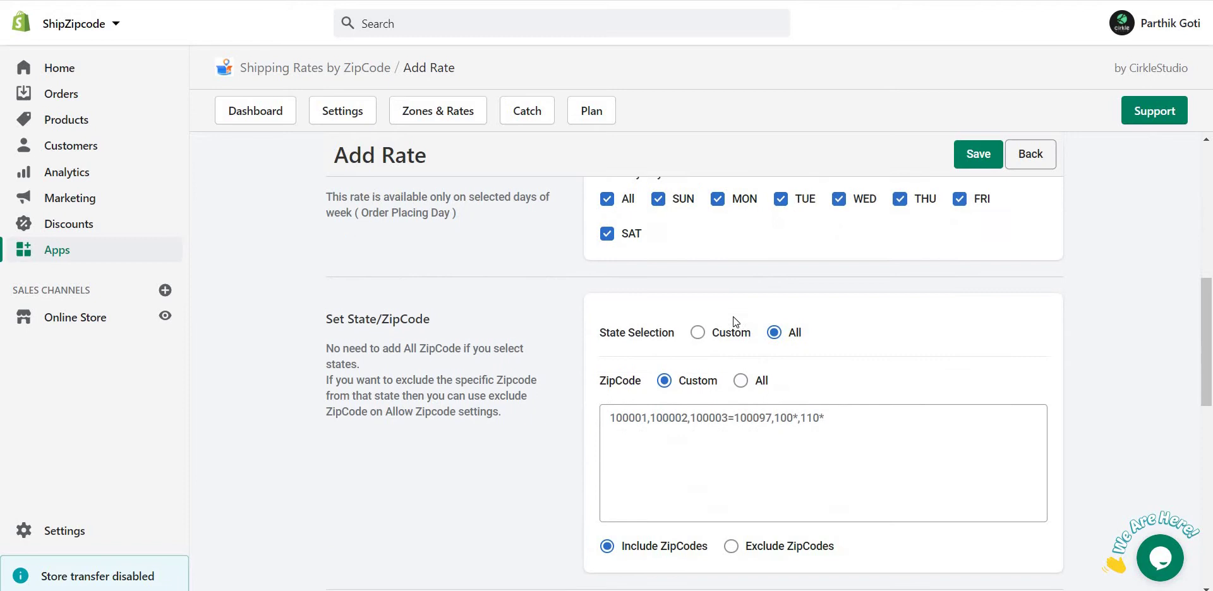
scroll(732, 316, "down", 1)
left_click(741, 340)
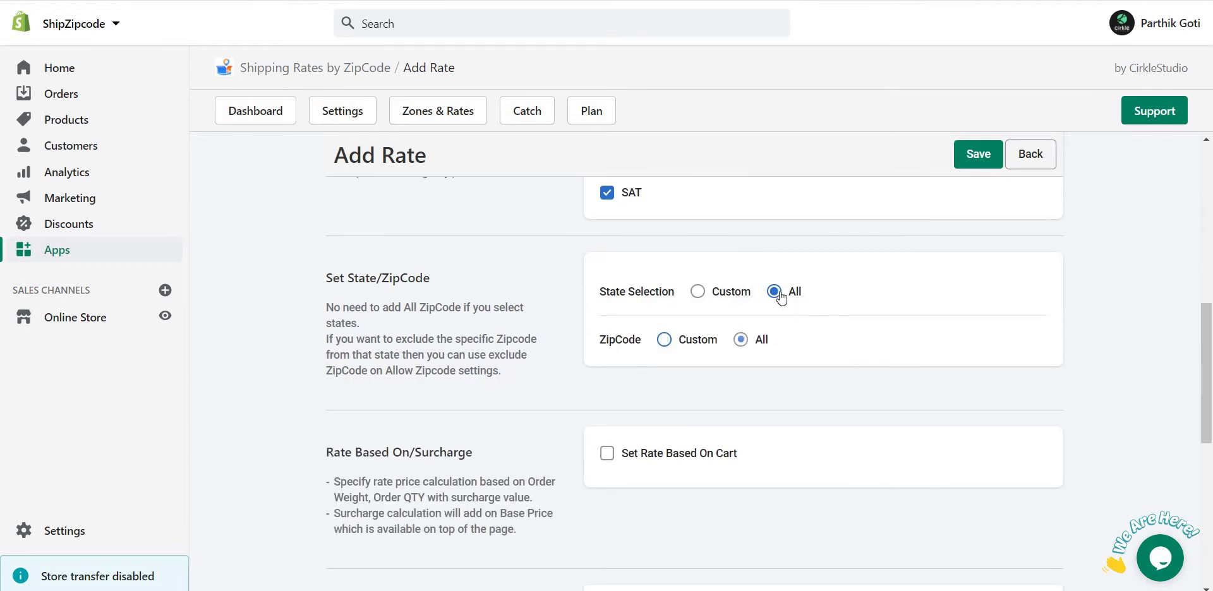
Enable Set Rate Based On Cart in the surcharge section and dismiss the chat greeting
scroll(744, 351, "down", 2)
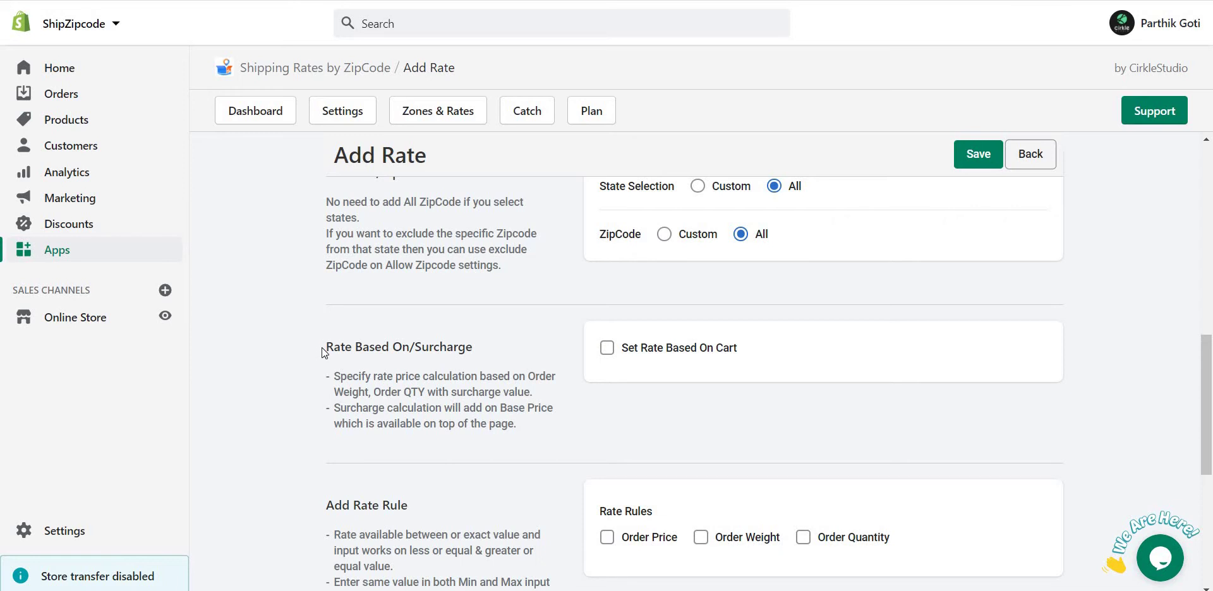
left_click_drag(363, 347, 627, 354)
left_click(627, 353)
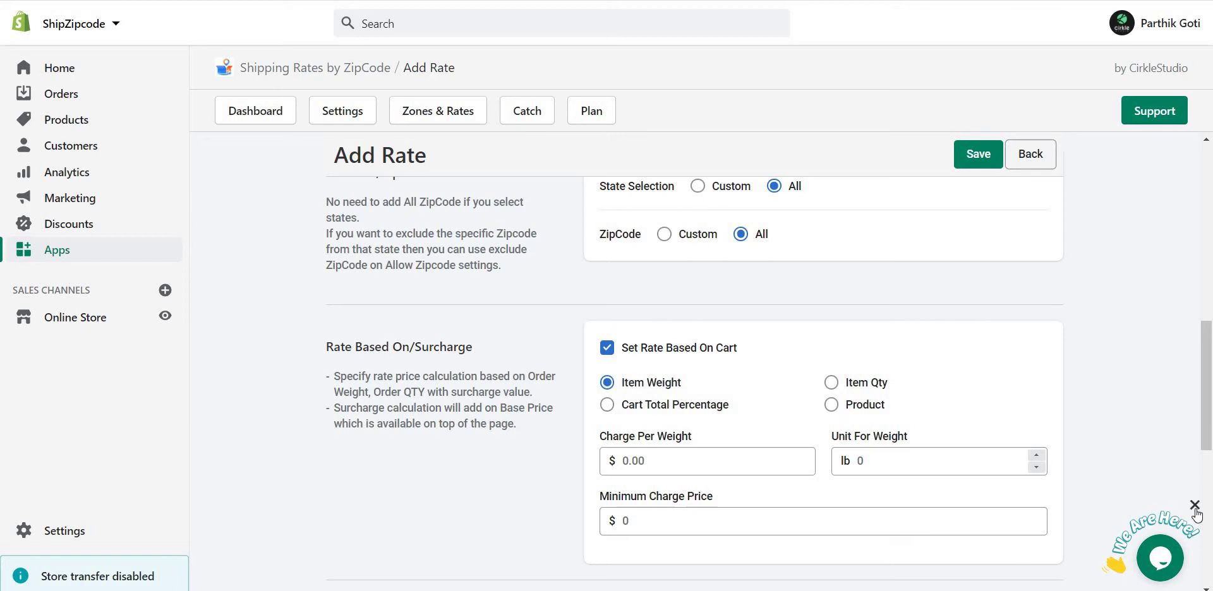
left_click(1194, 507)
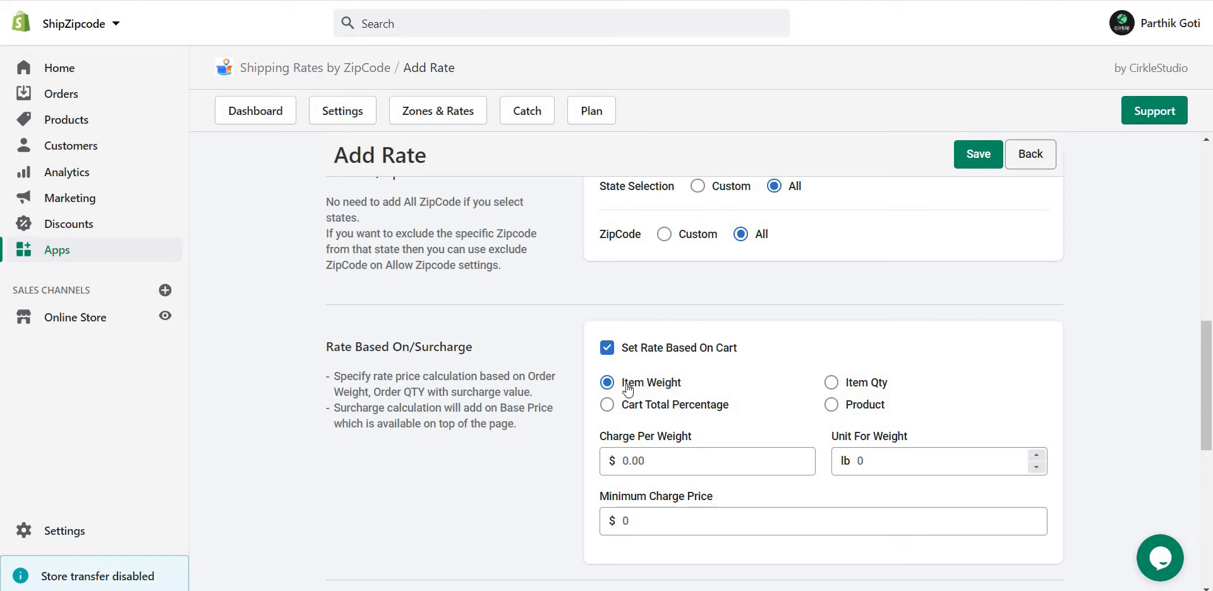
Set the Item Weight surcharge to a $10 charge per 2 lb unit and close the support message
left_click(684, 464)
type("10")
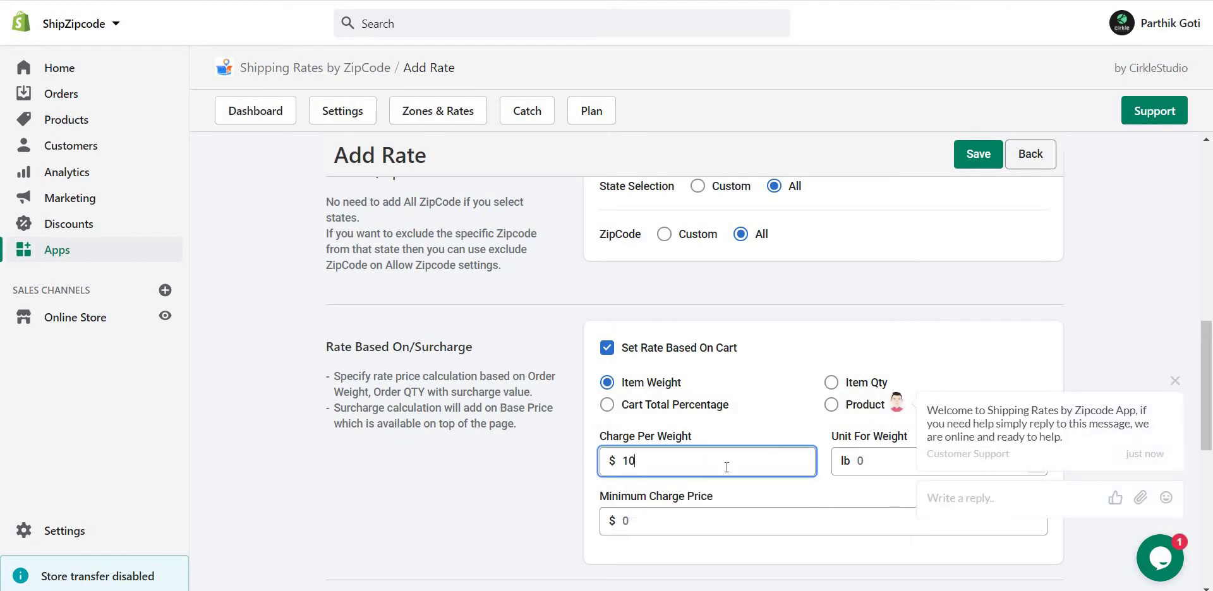
left_click(1174, 382)
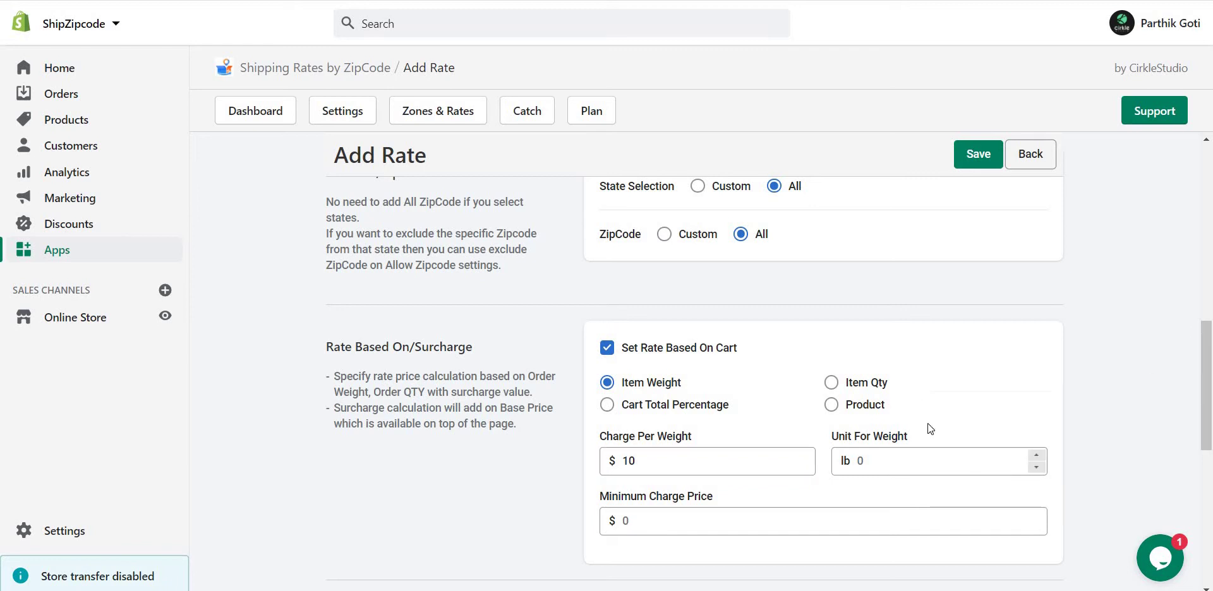
left_click(882, 457)
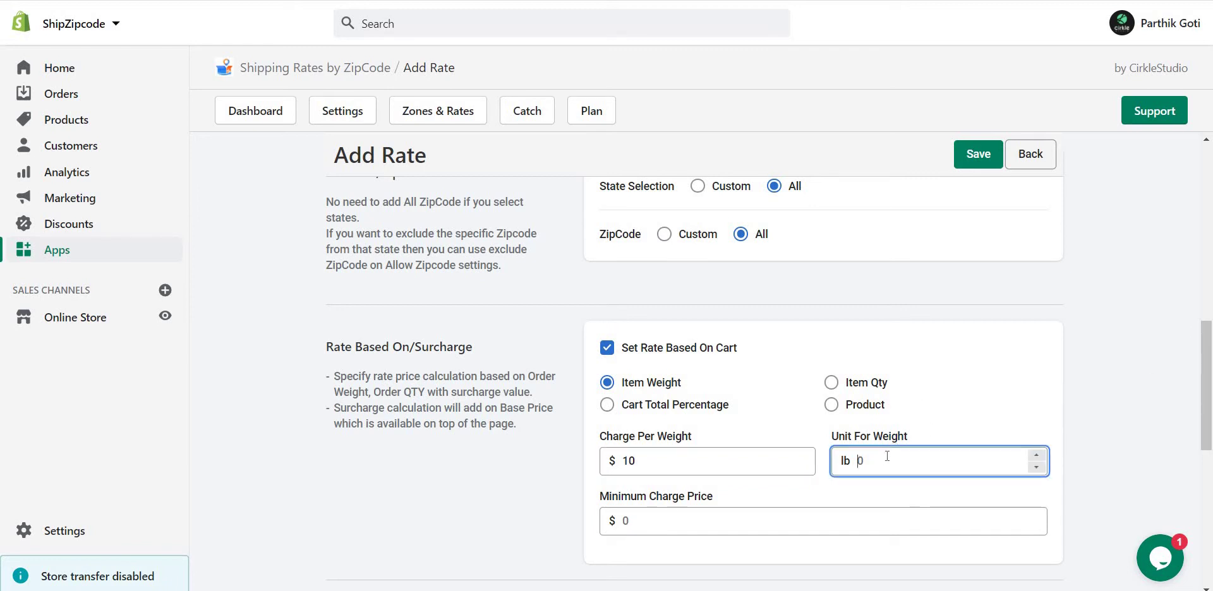
type("2")
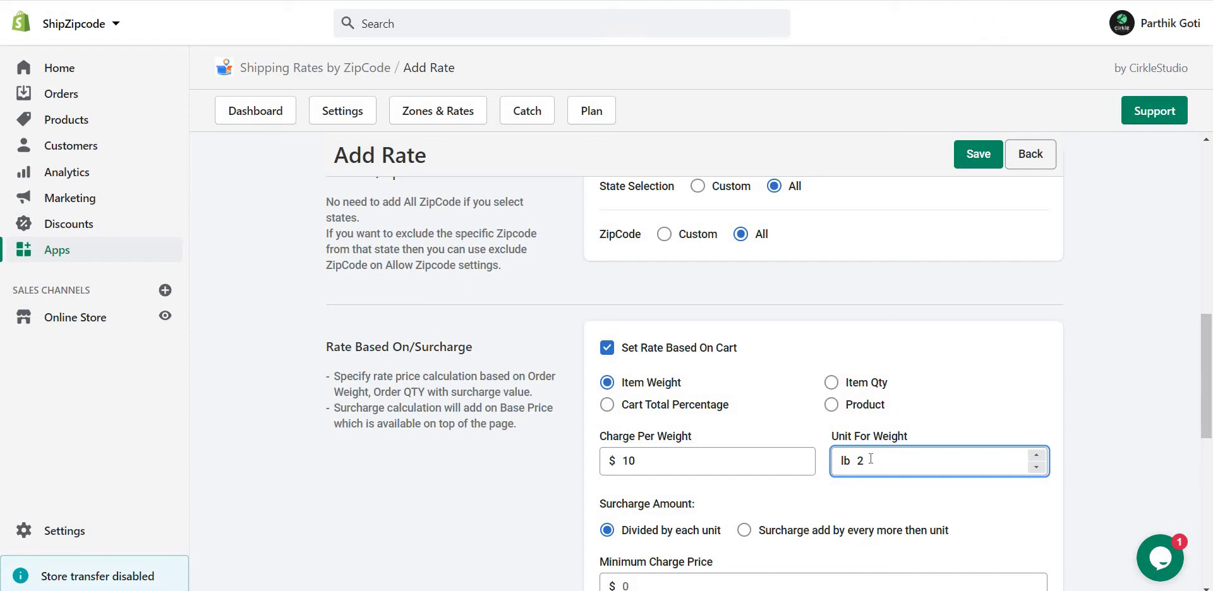
double_click(618, 462)
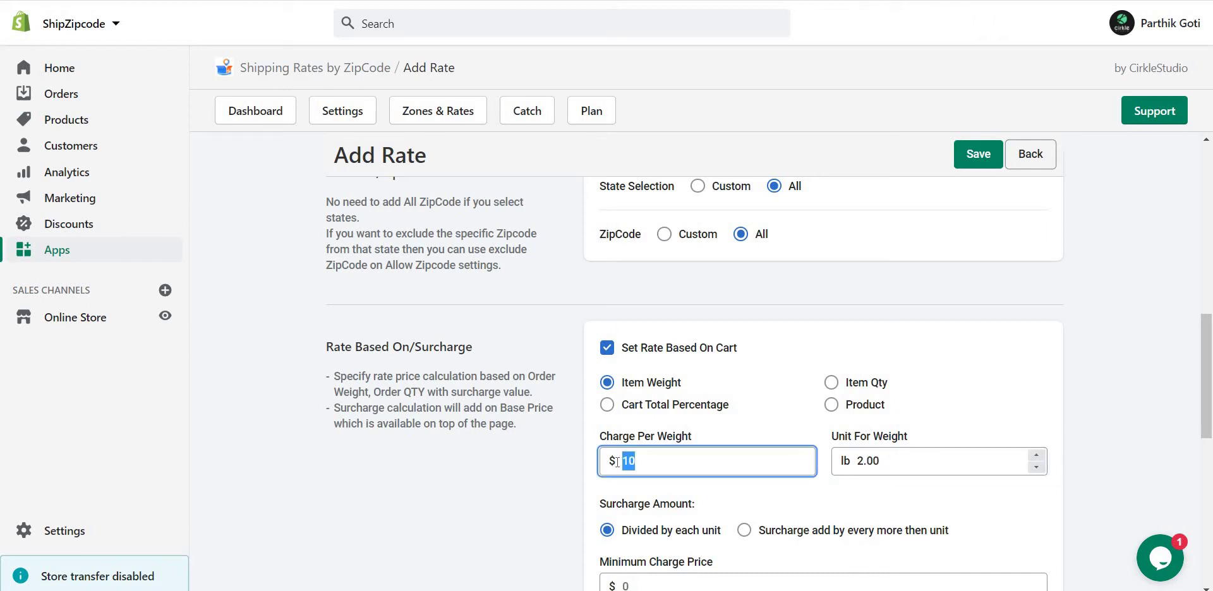
left_click(512, 490)
scroll(526, 467, "down", 2)
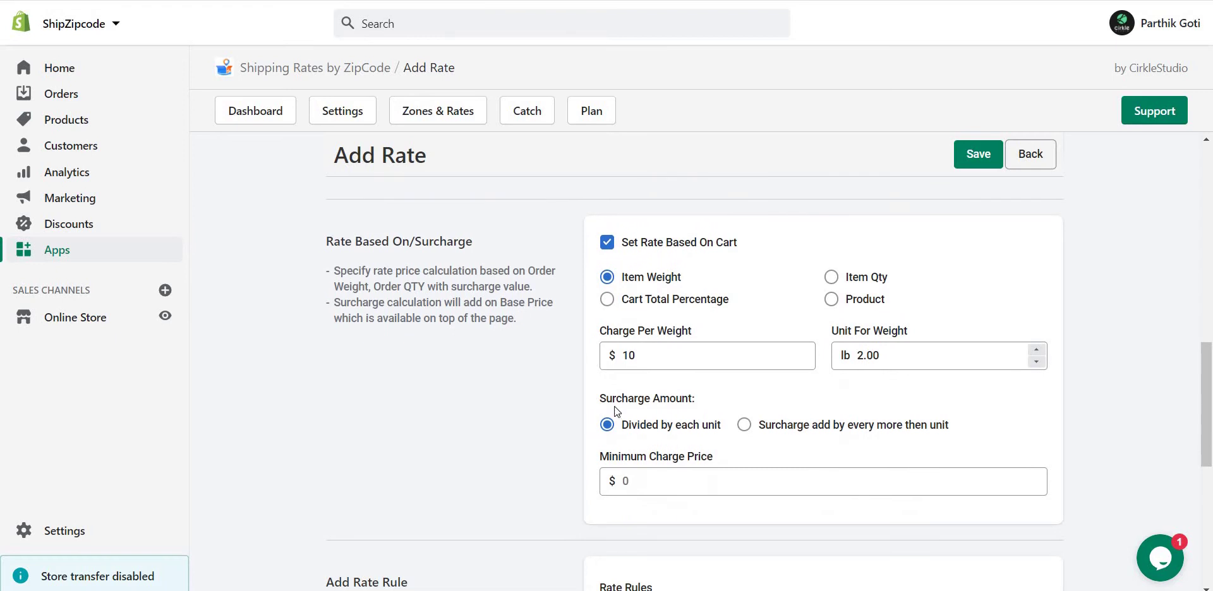
Try 1 lb as the unit for the weight surcharge, and set it back to 2 lb
double_click(892, 359)
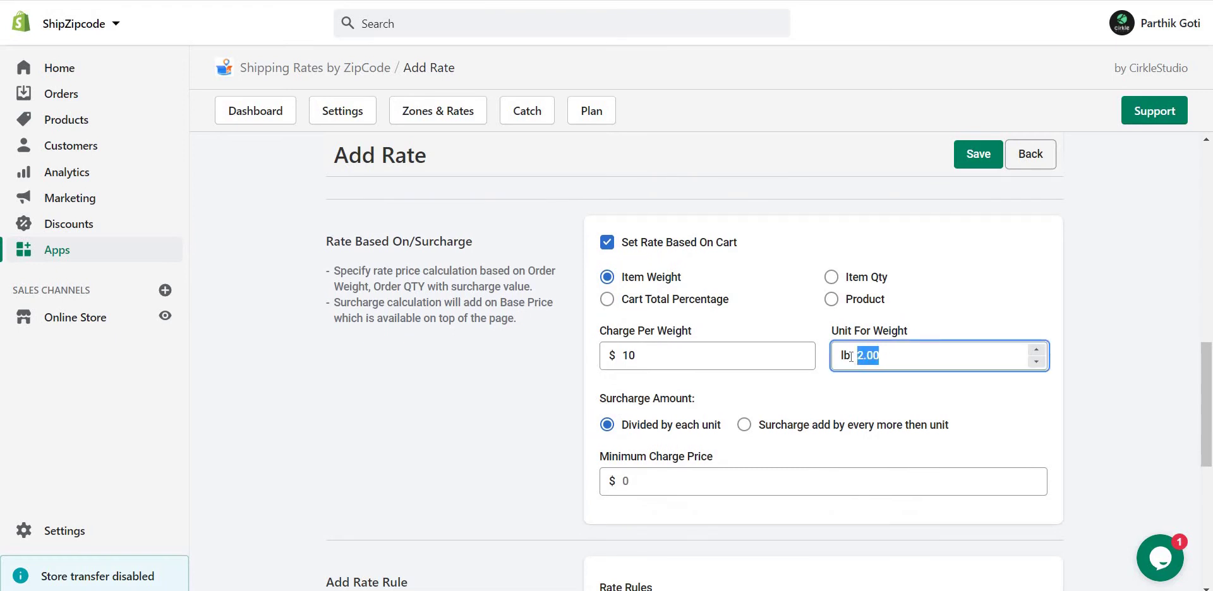
type("1")
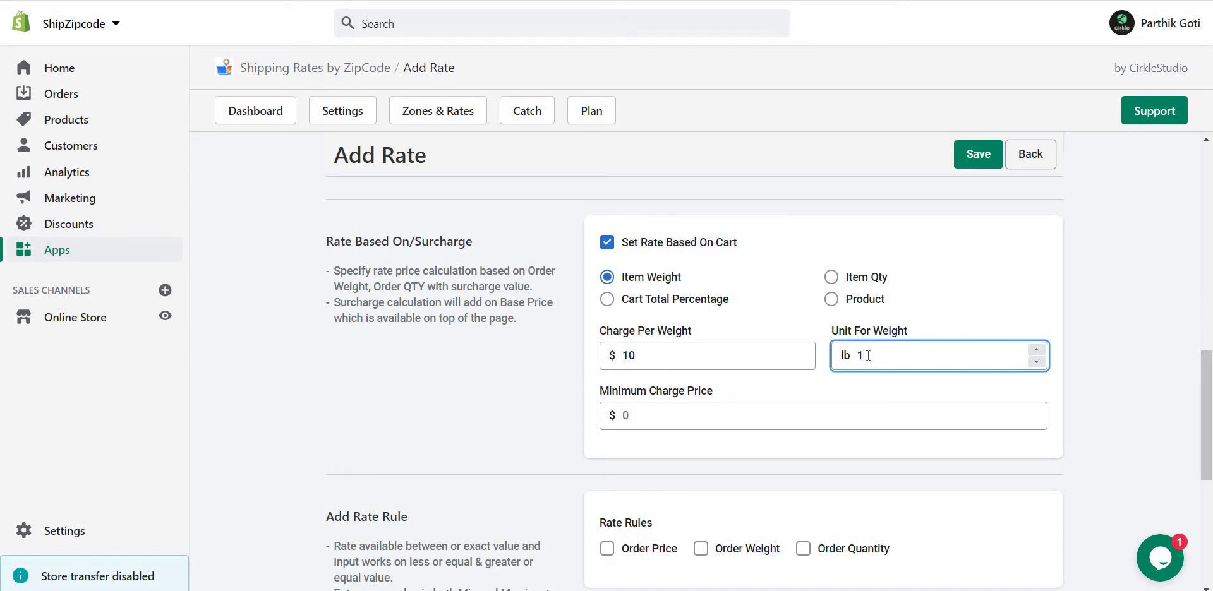
key("Up")
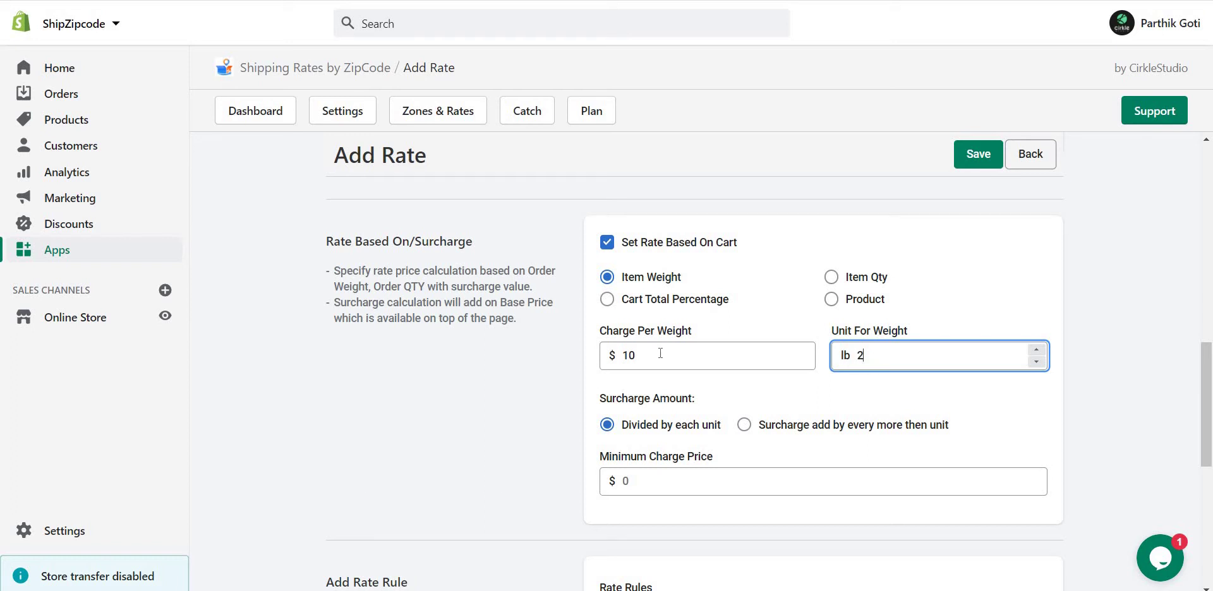
left_click(755, 352)
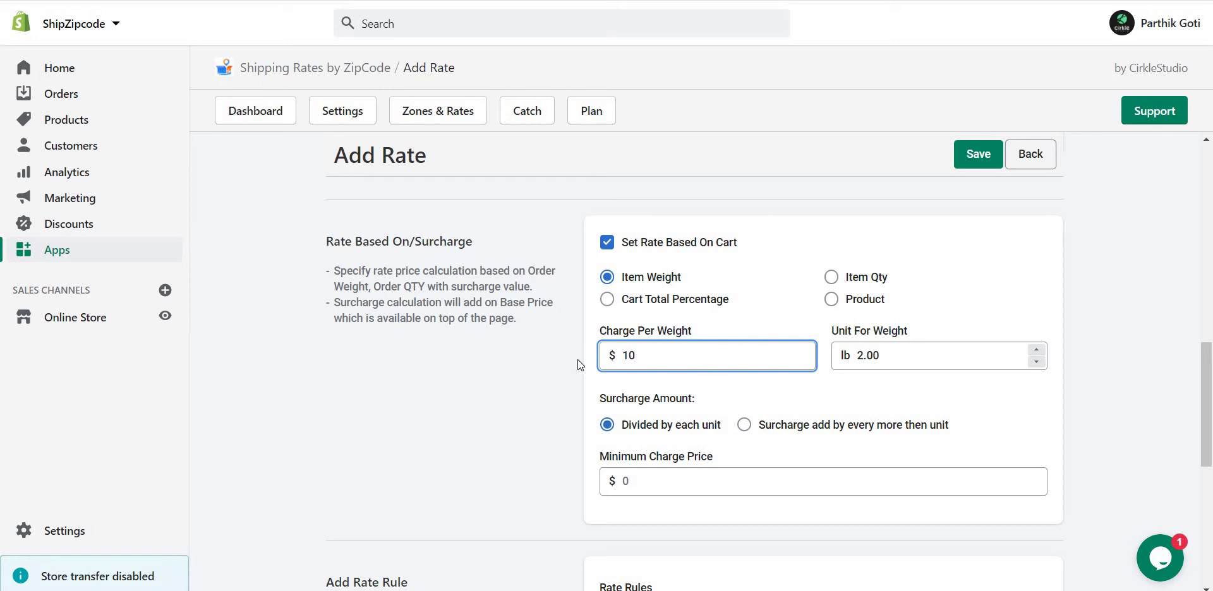
scroll(571, 357, "up", 10)
scroll(652, 323, "down", 5)
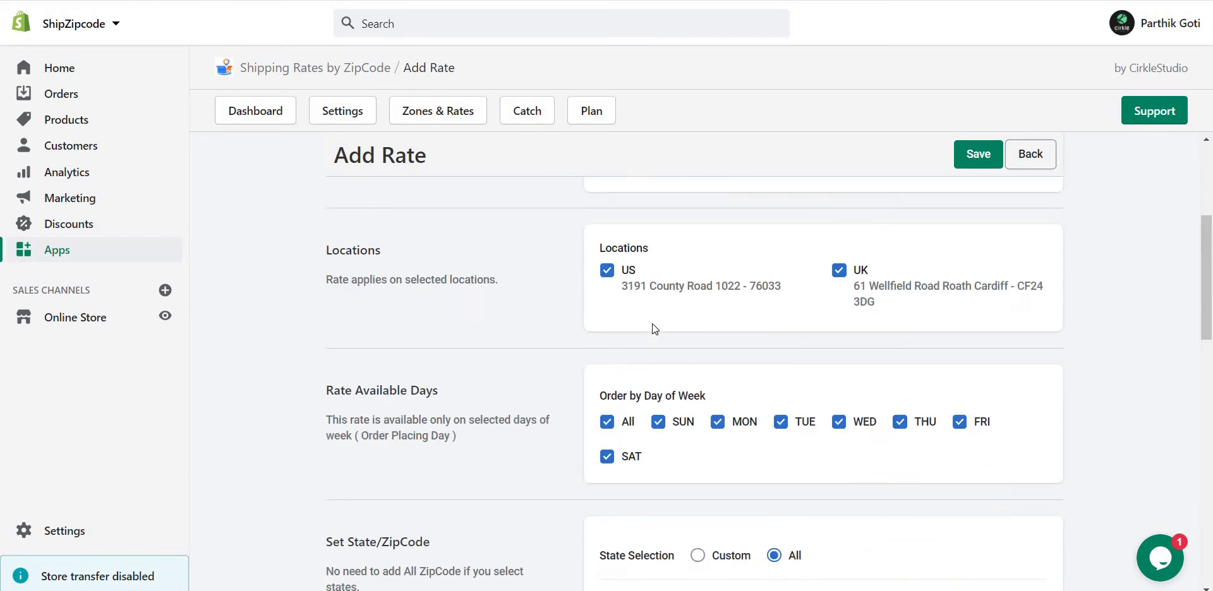
scroll(652, 329, "down", 9)
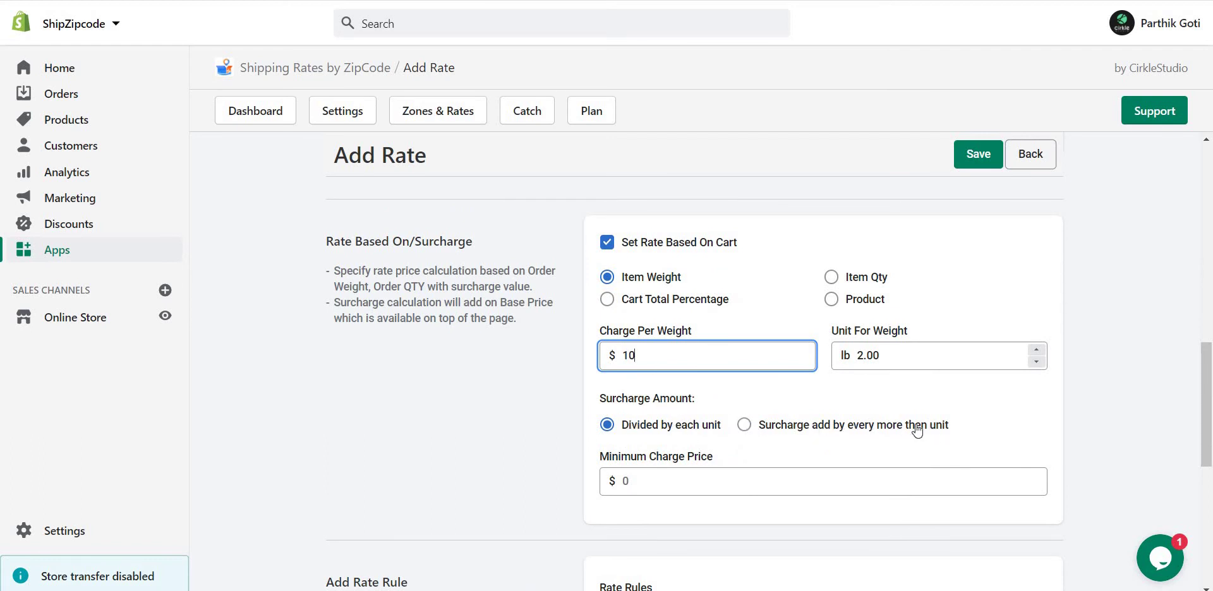
Try the "Surcharge add by every more then unit" calculation and switch back to "Divided by each unit"
left_click(787, 426)
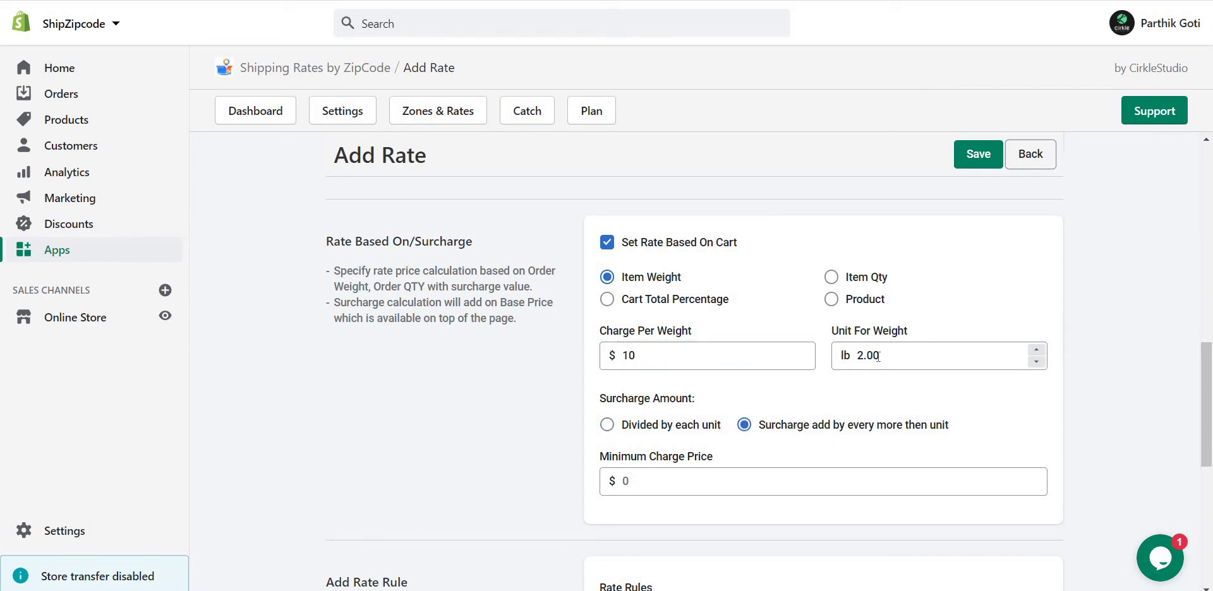
scroll(662, 254, "up", 2)
scroll(676, 314, "down", 2)
left_click(634, 425)
Base the surcharge on Item Qty with a $10 charge per 1 quantity unit
left_click(868, 277)
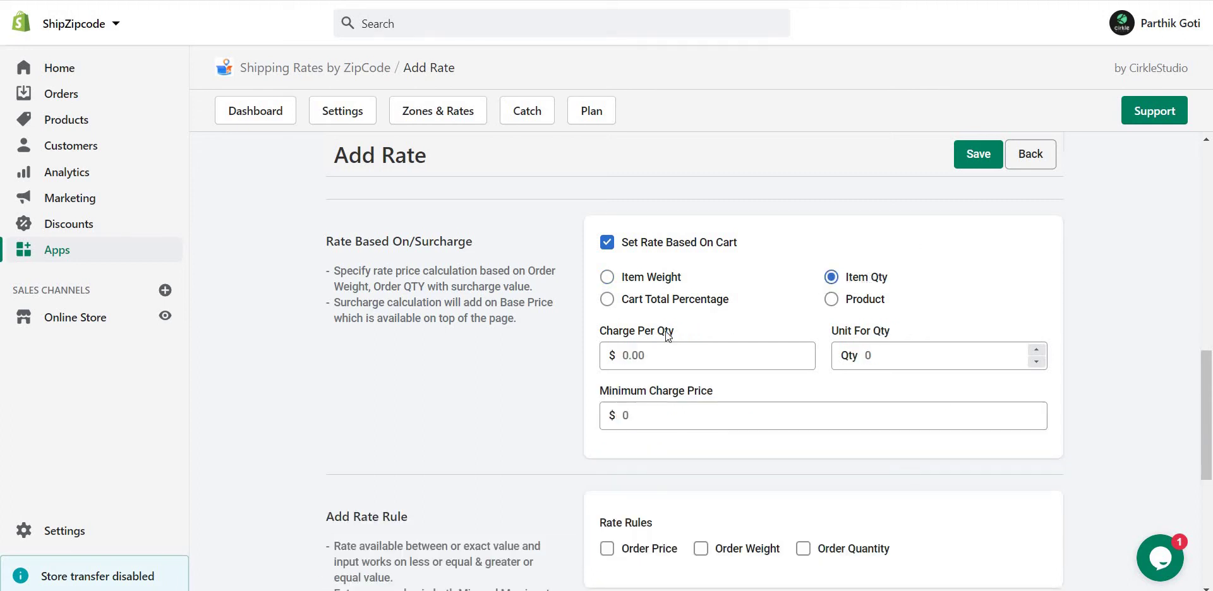
left_click(675, 354)
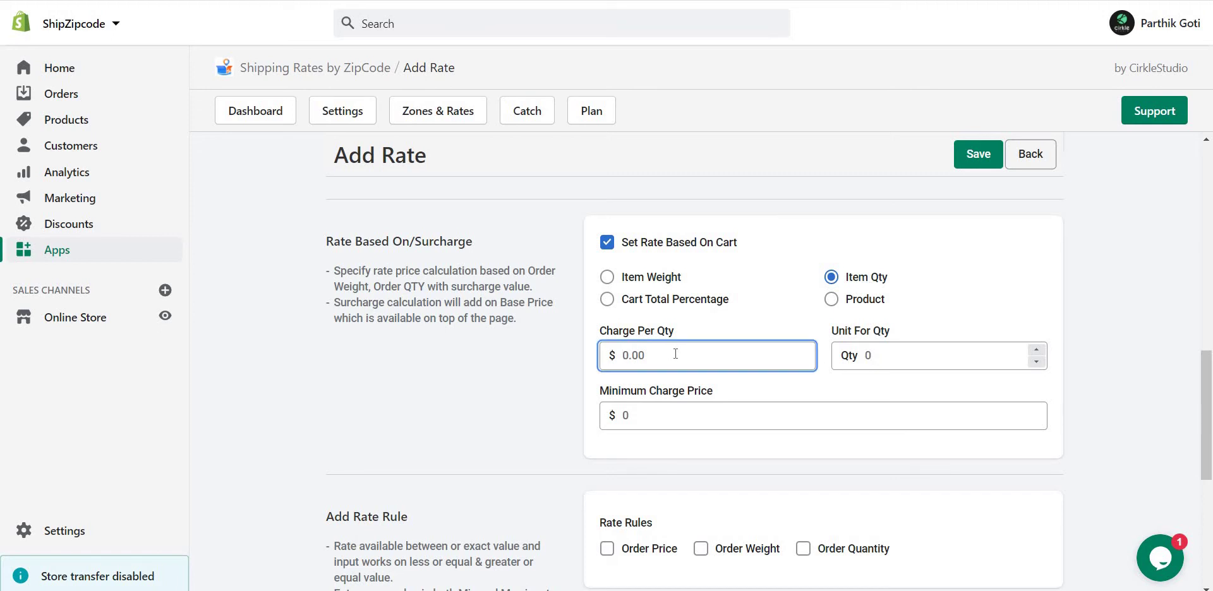
type("10")
key("Tab")
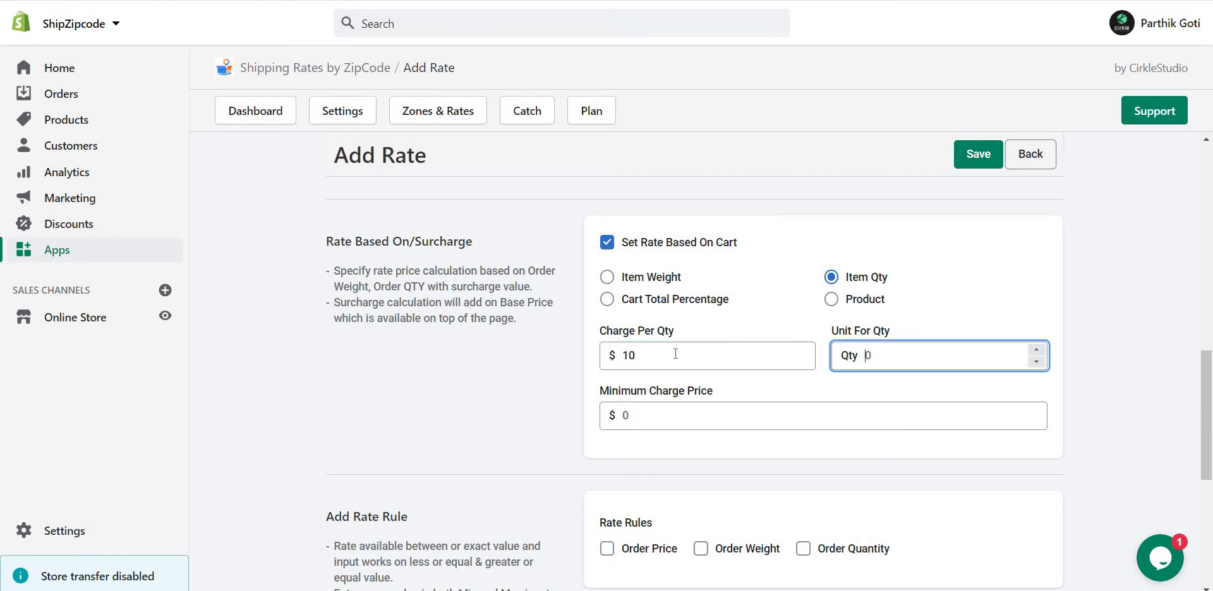
type("1")
Base the surcharge on Cart Total Percentage at 10% with a minimum charge price of $30
left_click(688, 303)
left_click(659, 354)
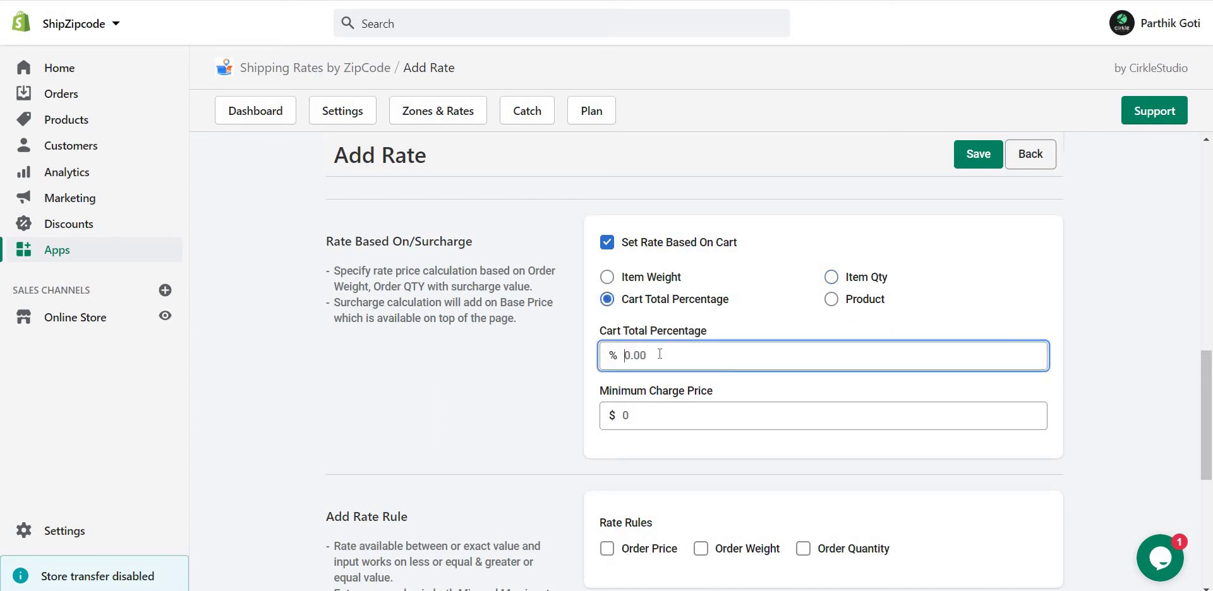
type("10")
key("Tab")
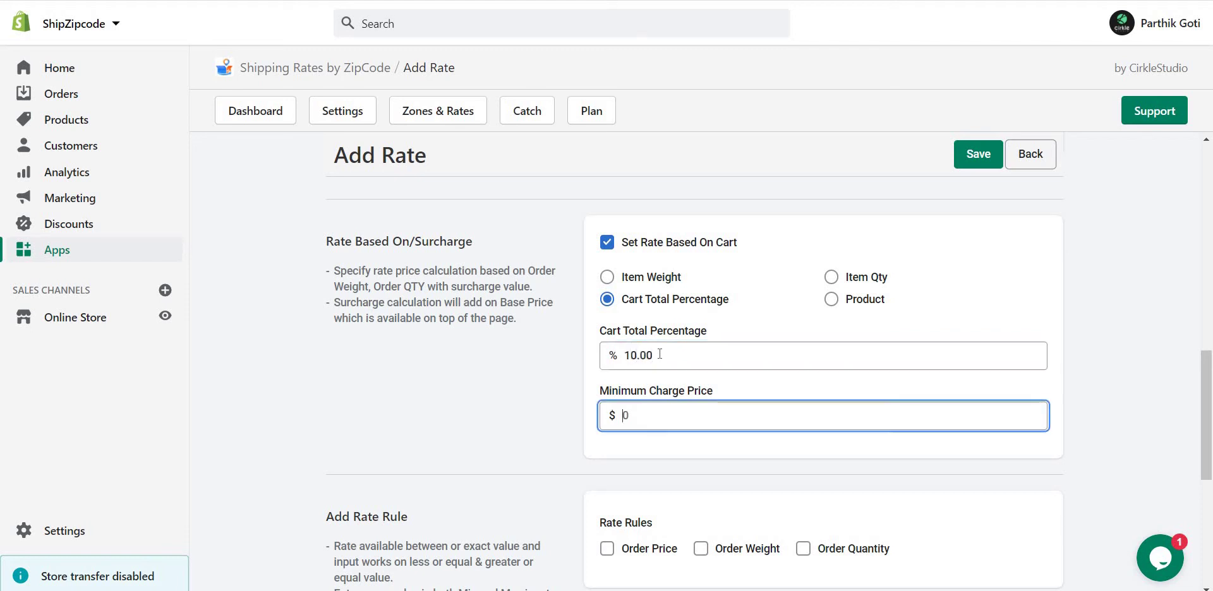
type("30")
key("ctrl+a")
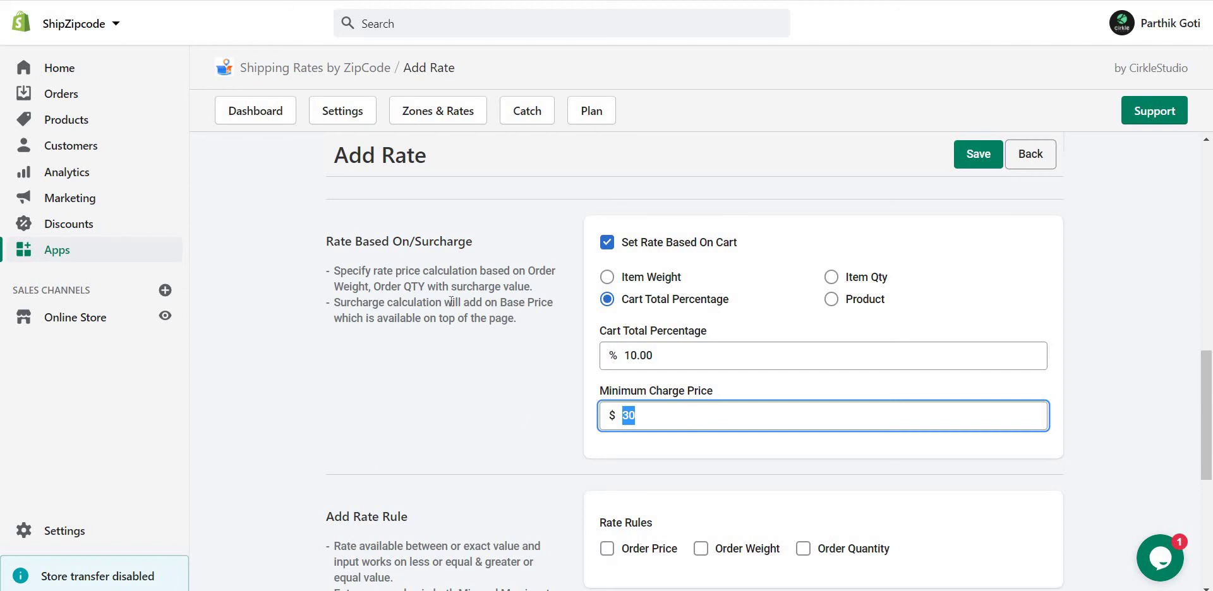
Set the rate's base price to $0
scroll(574, 297, "up", 10)
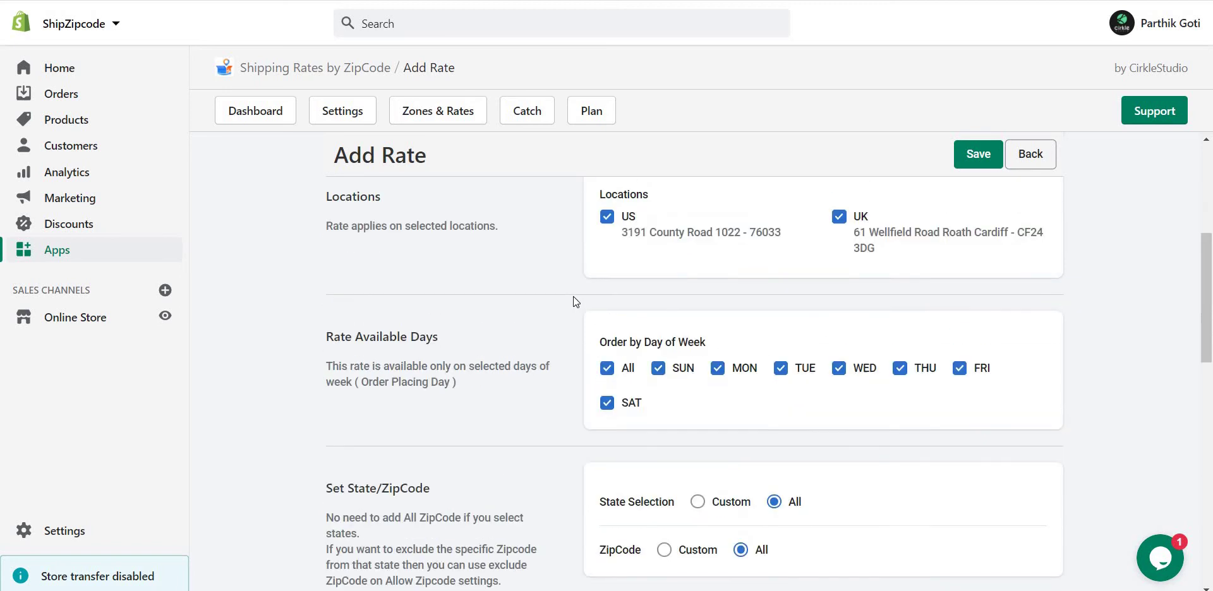
left_click(616, 307)
key("ctrl+a")
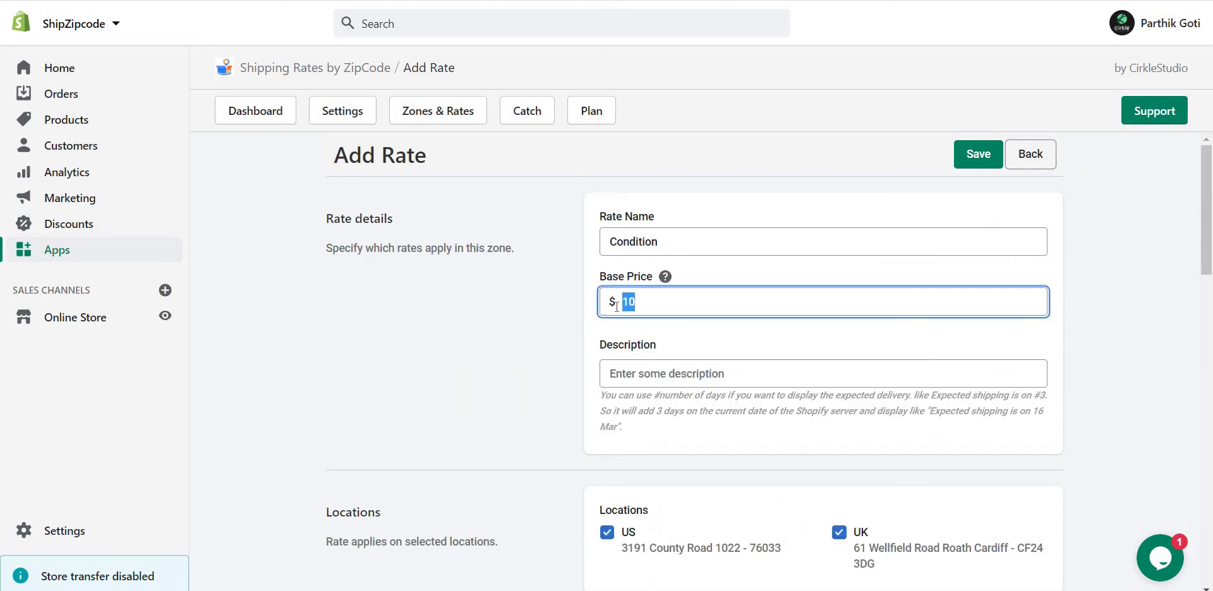
type("0")
scroll(619, 316, "down", 10)
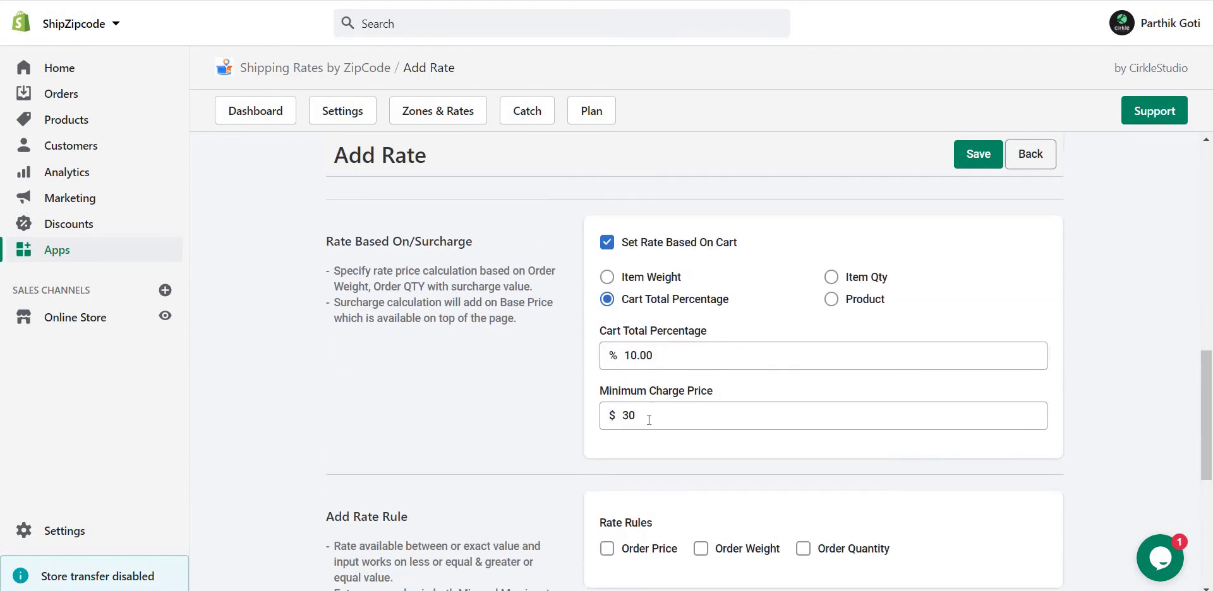
Check the Product-based surcharge options and switch the surcharge basis back to Item Weight
left_click(833, 302)
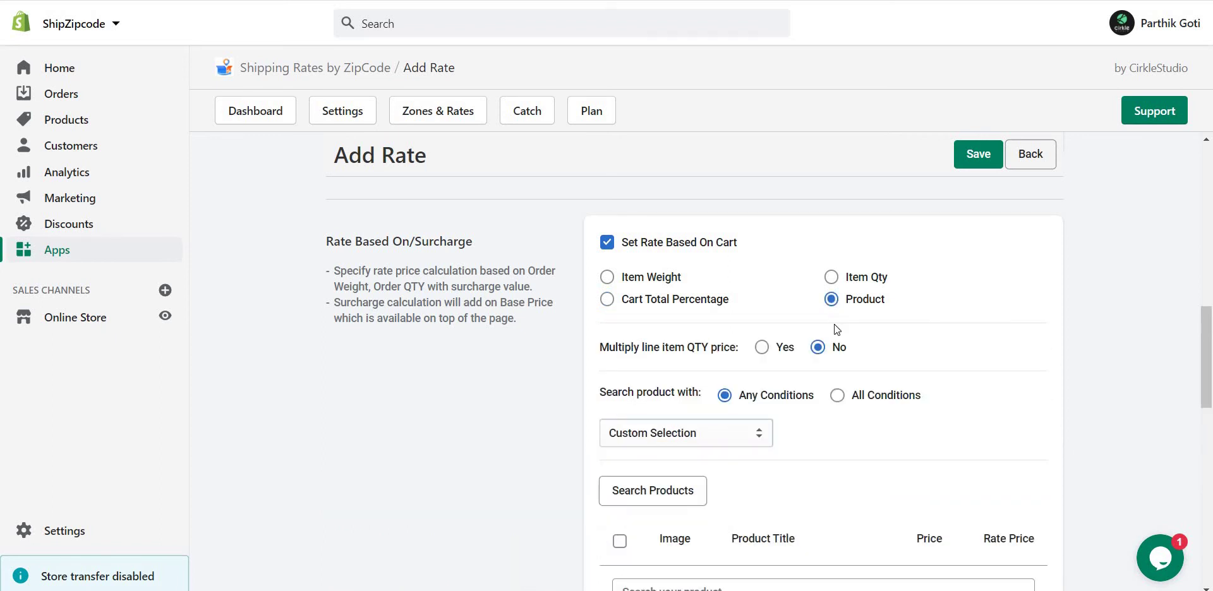
scroll(694, 257, "down", 2)
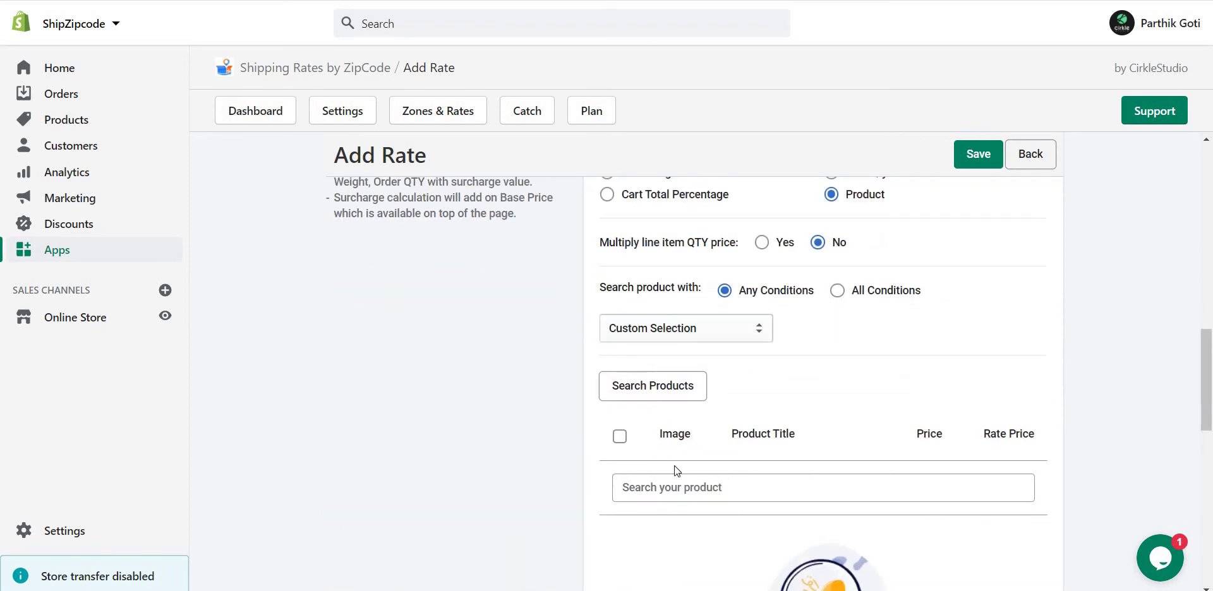
scroll(957, 450, "up", 2)
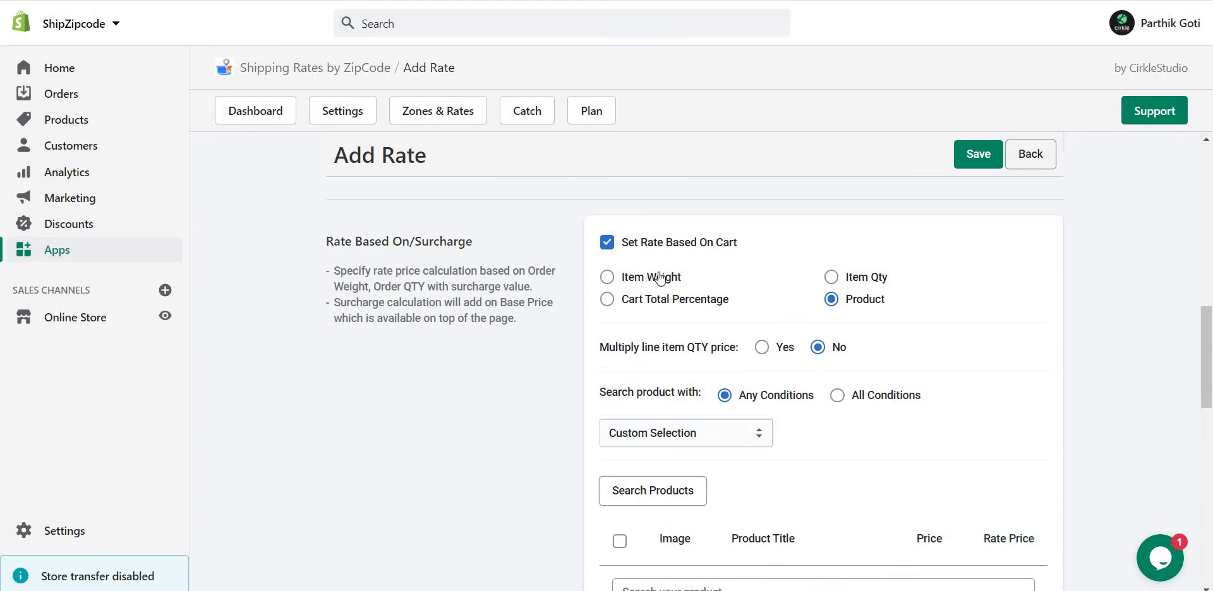
left_click(645, 275)
Enable the Order Price, Order Weight and Order Quantity rules for the rate
scroll(677, 342, "down", 3)
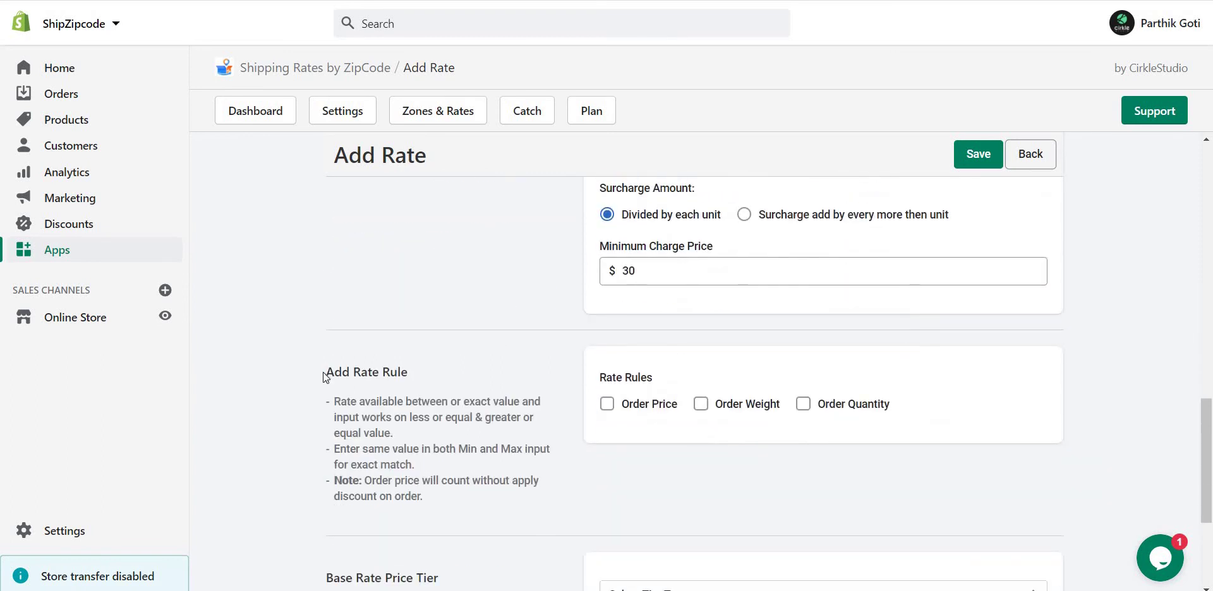
left_click_drag(423, 497, 368, 370)
left_click(368, 371)
scroll(610, 453, "up", 2)
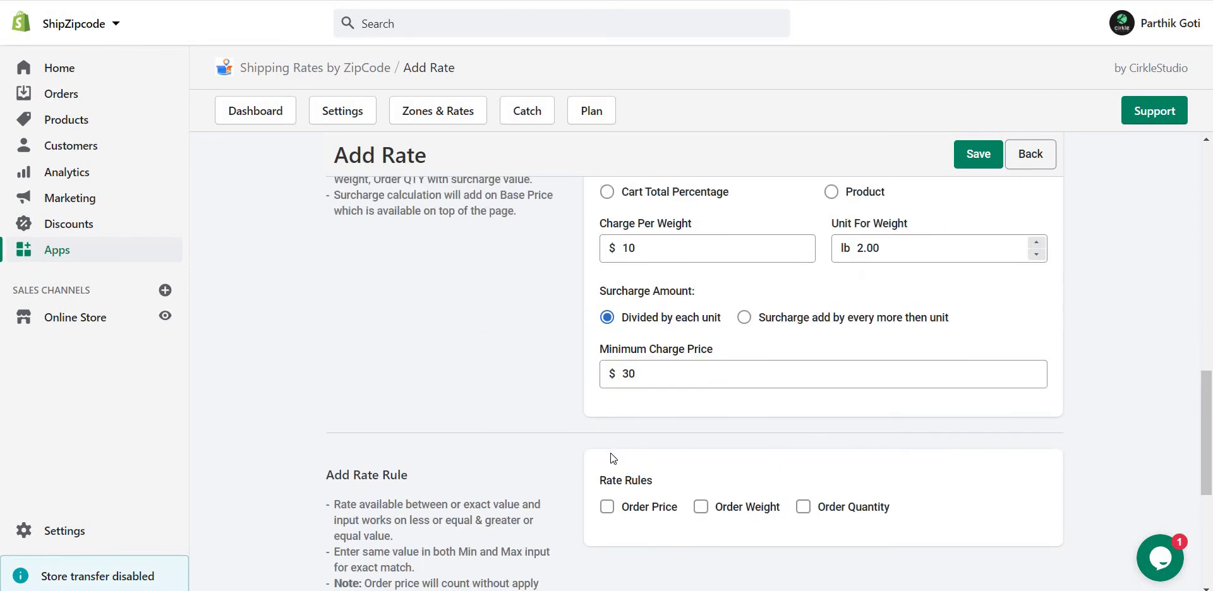
scroll(610, 453, "down", 2)
left_click(607, 406)
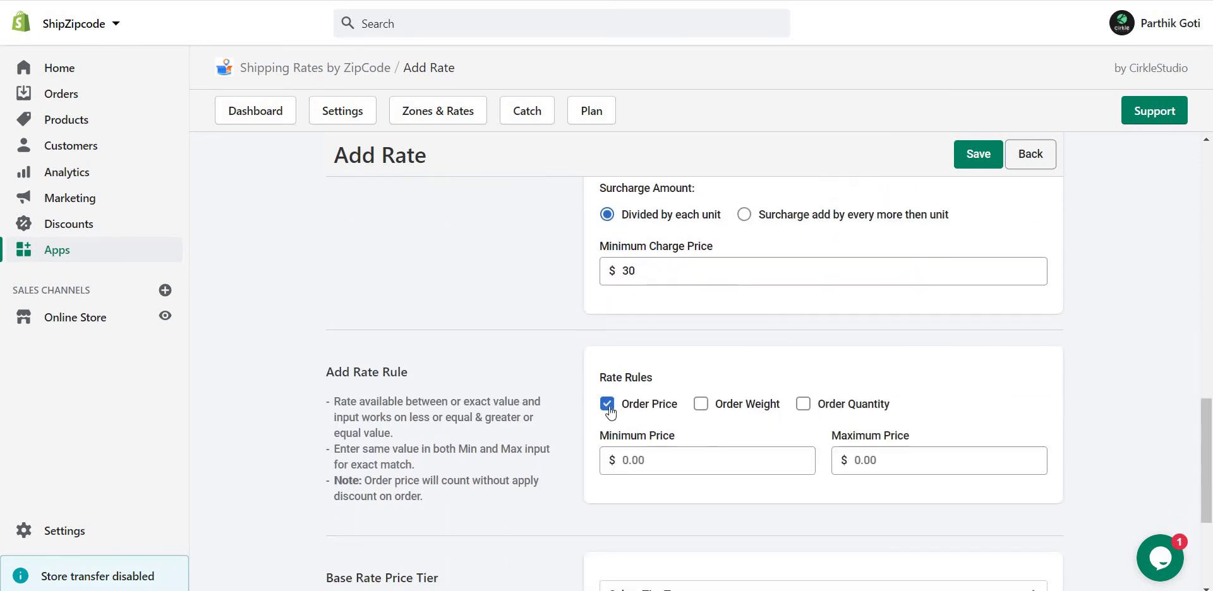
left_click(758, 409)
left_click(868, 411)
scroll(867, 409, "down", 3)
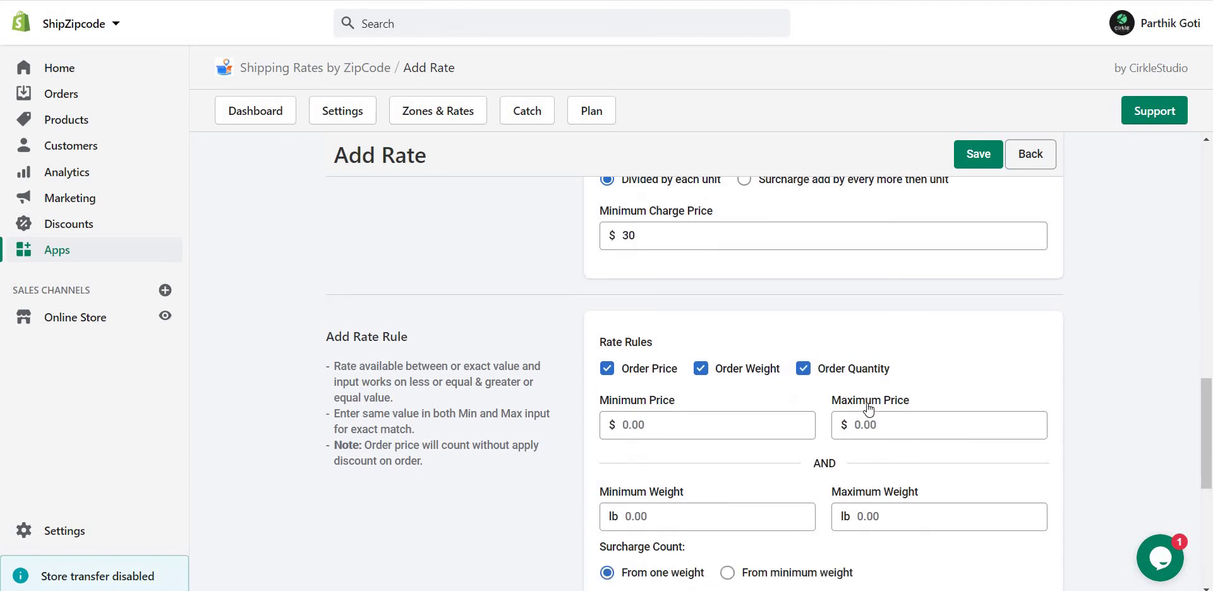
scroll(883, 369, "up", 2)
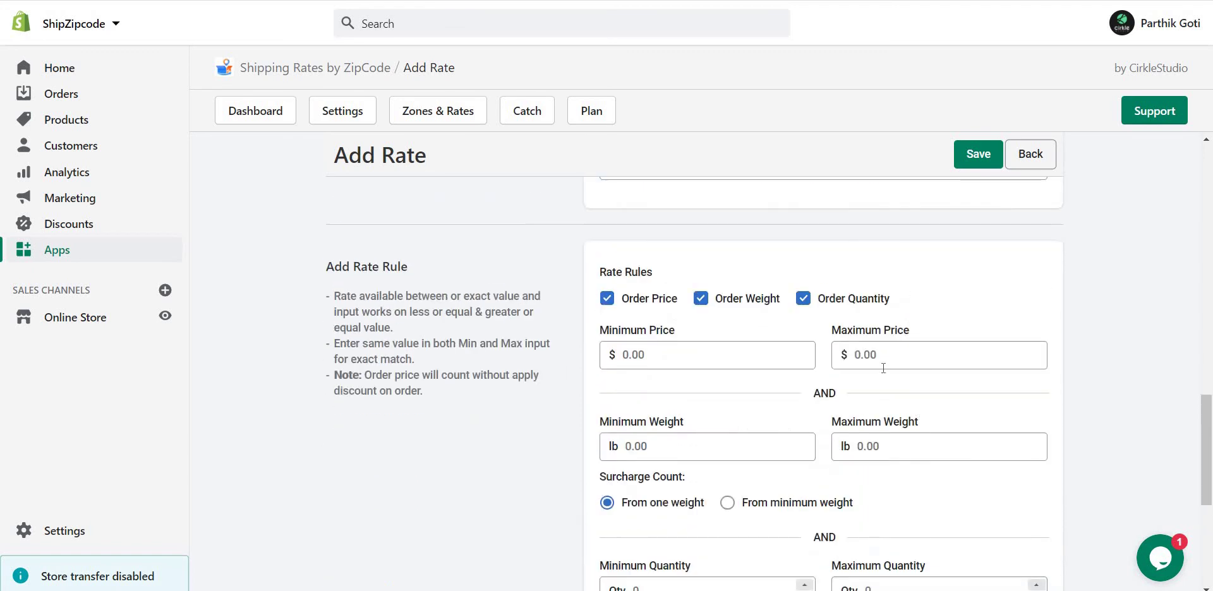
Set the order price rule to a minimum of $10 and a maximum of $500
left_click(688, 354)
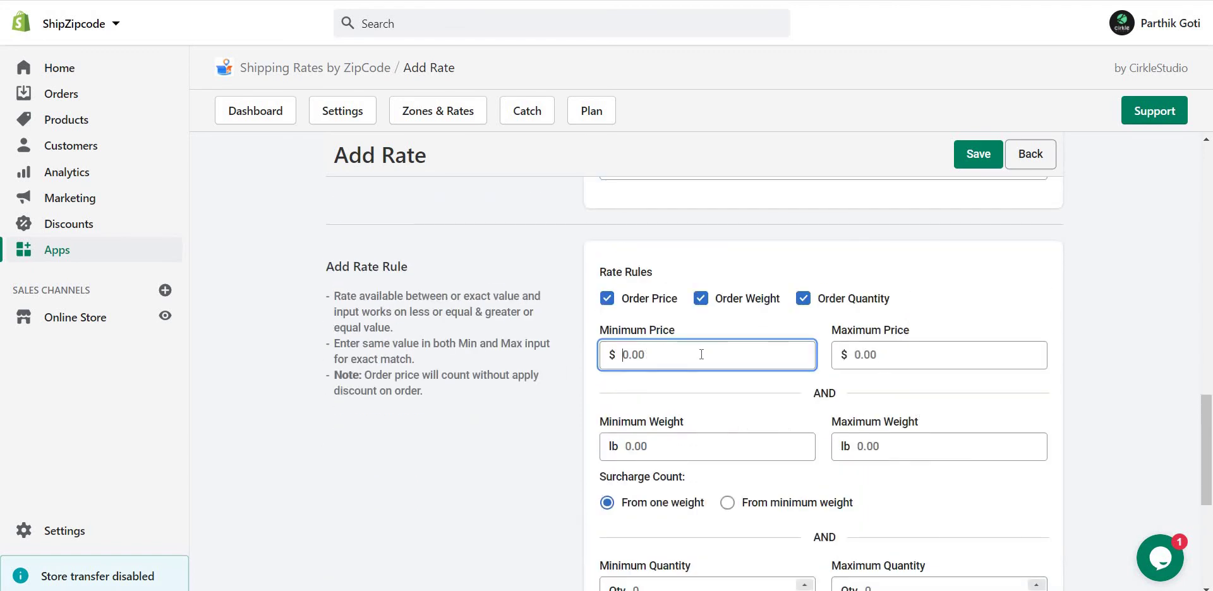
type("10")
key("Tab")
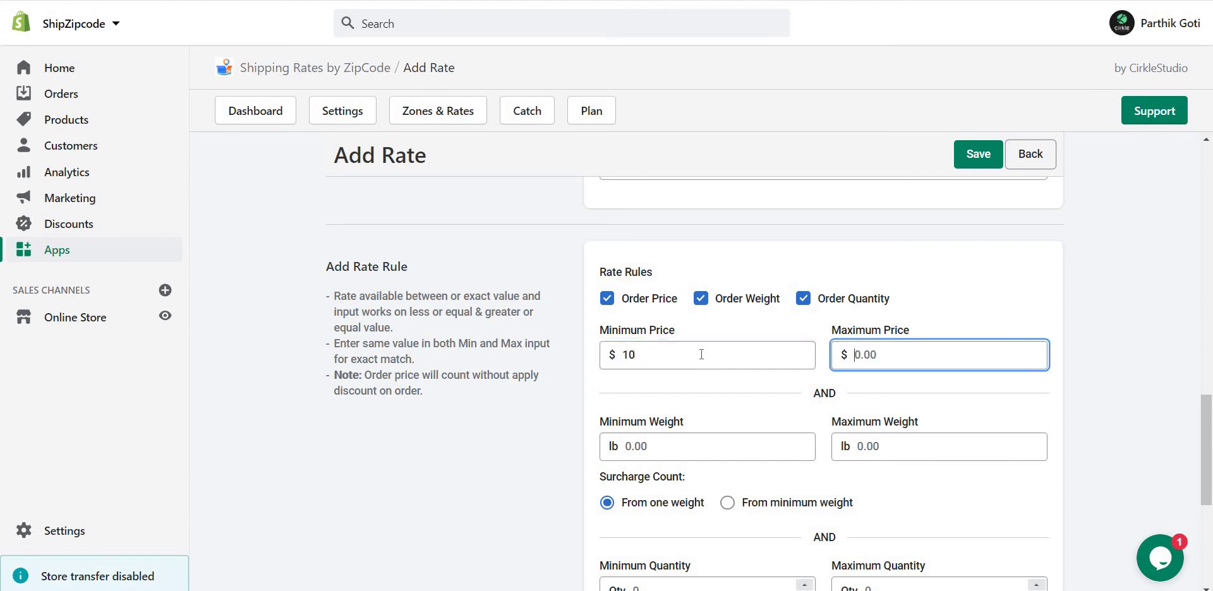
type("500")
scroll(701, 354, "up", 10)
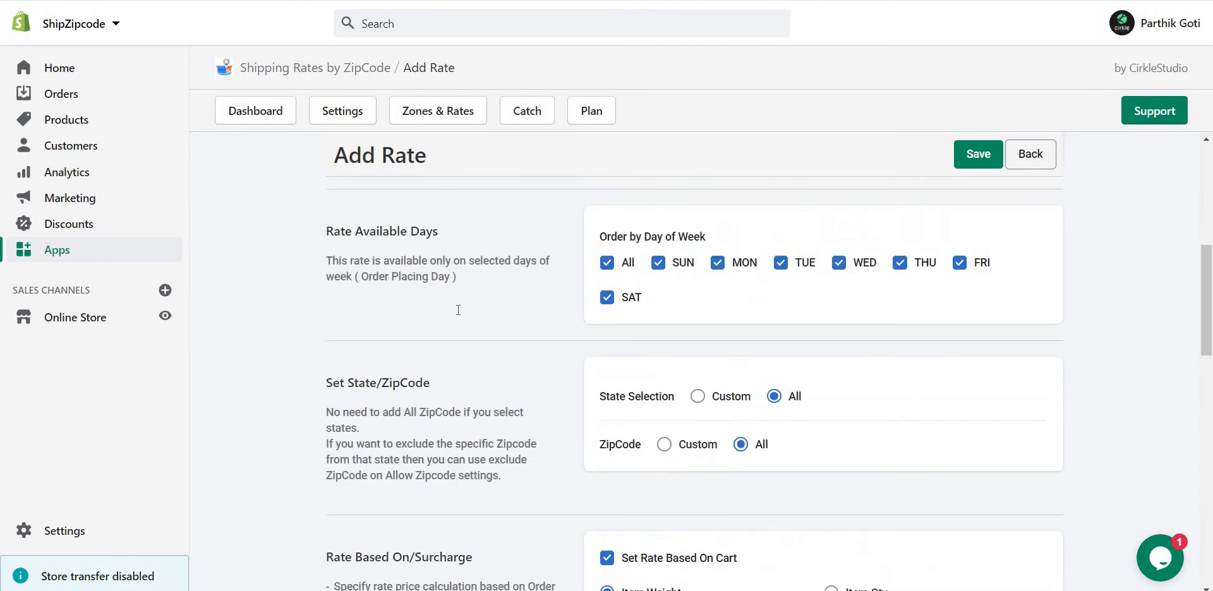
scroll(565, 290, "down", 5)
scroll(565, 291, "down", 5)
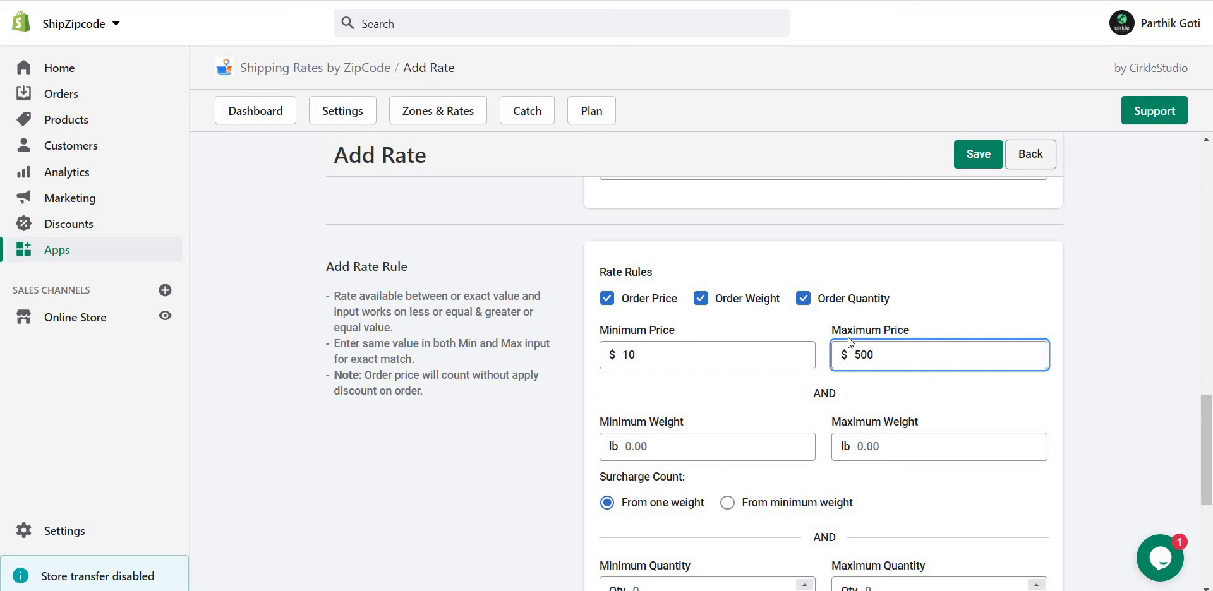
Set the order weight rule to a minimum of 1 lb and a maximum of 10 lb
left_click(696, 441)
type("1")
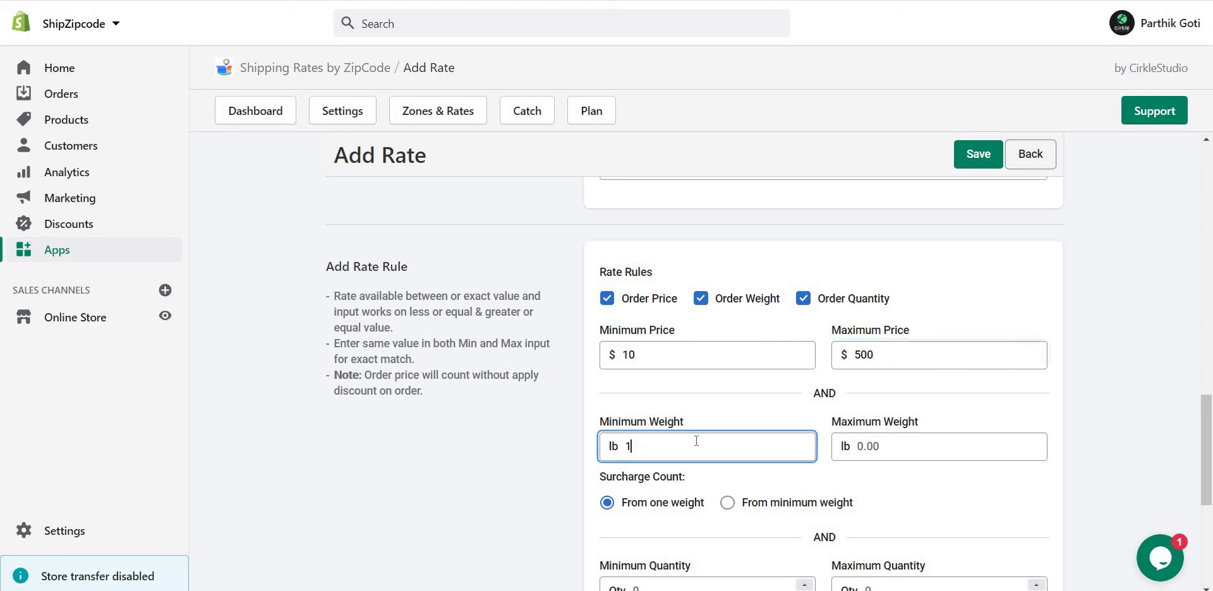
key("Tab")
type("10")
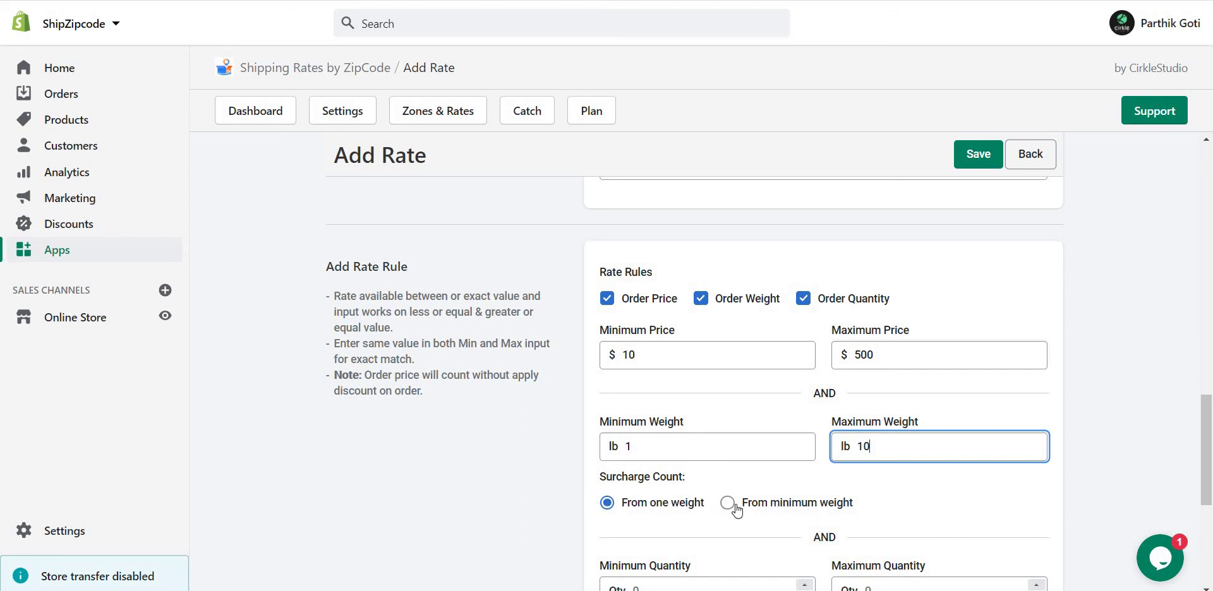
Set the order quantity rule to a minimum of 1 and a maximum of 10
scroll(785, 502, "down", 2)
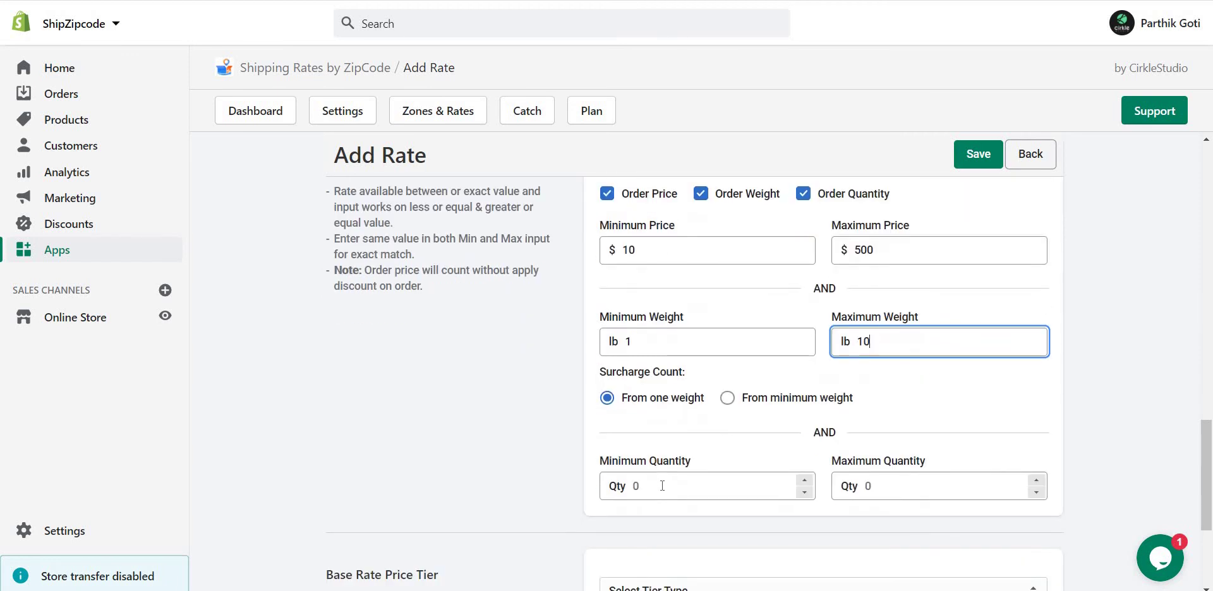
left_click(662, 486)
left_click(804, 481)
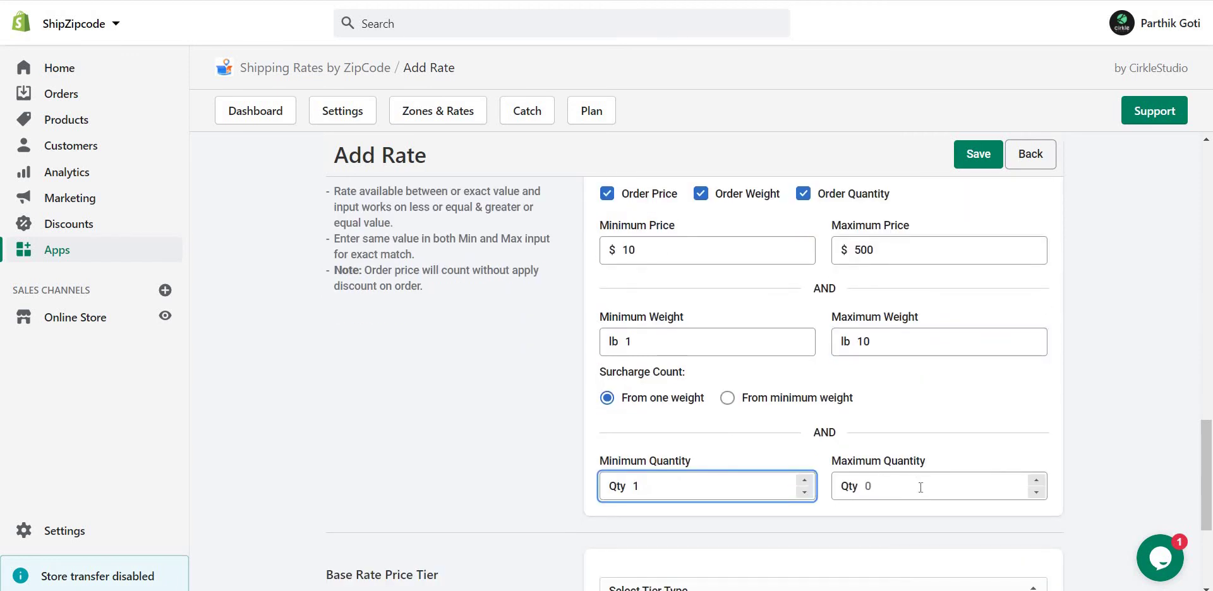
left_click(920, 487)
type("10")
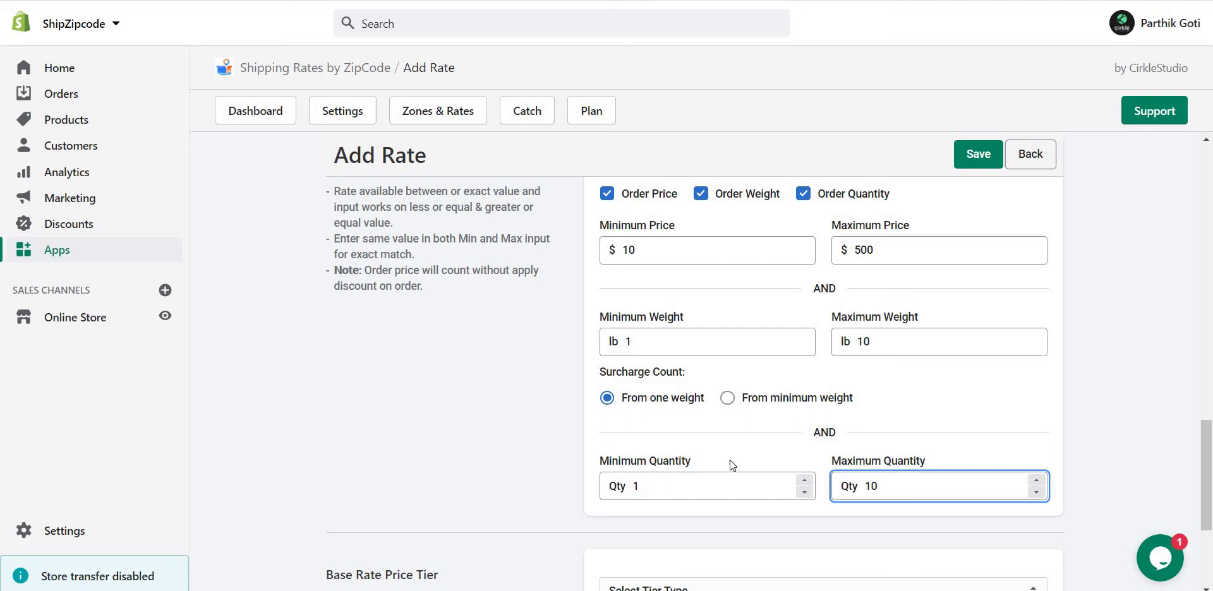
Review the base price, the cart-based surcharge settings and how the price, weight and quantity rules are combined
scroll(823, 427, "down", 2)
scroll(832, 409, "up", 3)
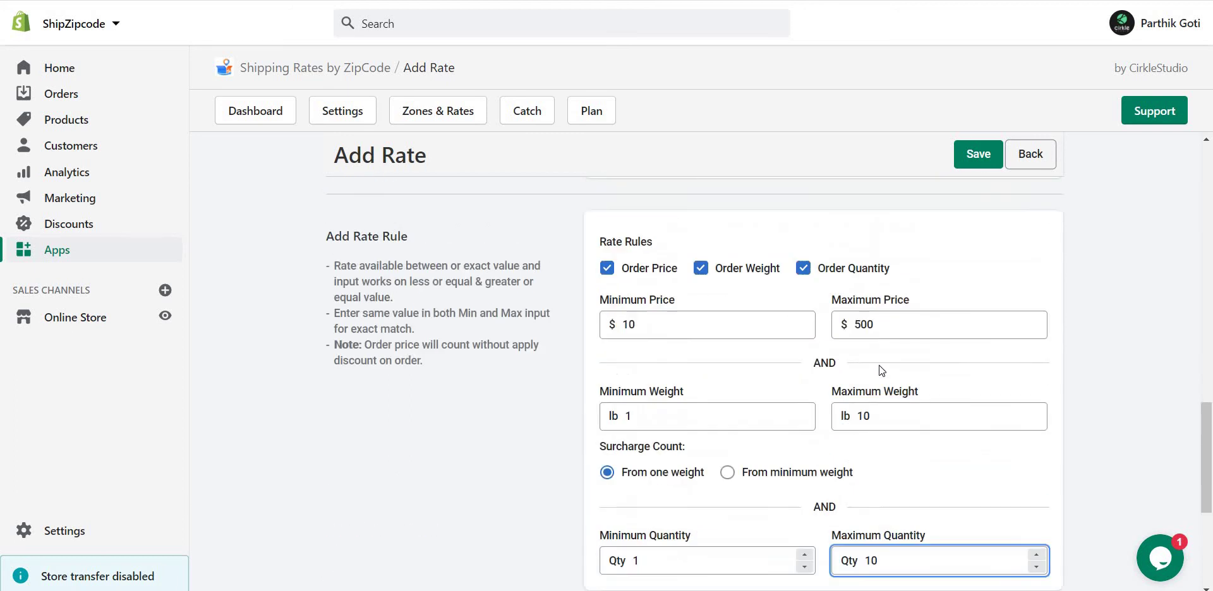
scroll(881, 369, "up", 15)
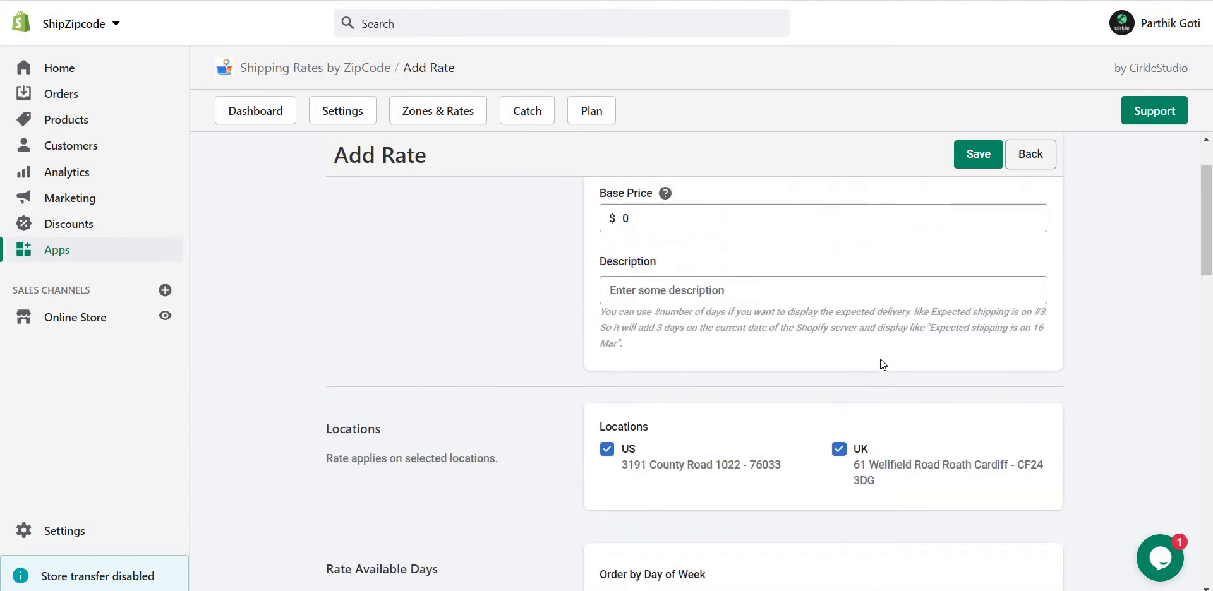
scroll(881, 359, "down", 10)
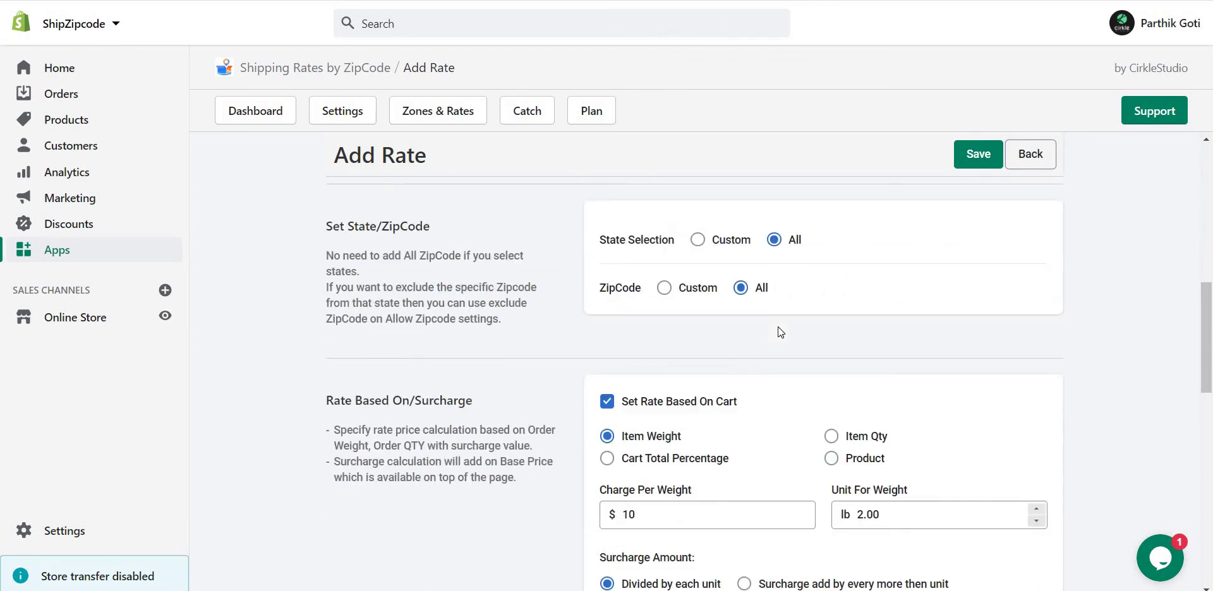
scroll(778, 327, "down", 3)
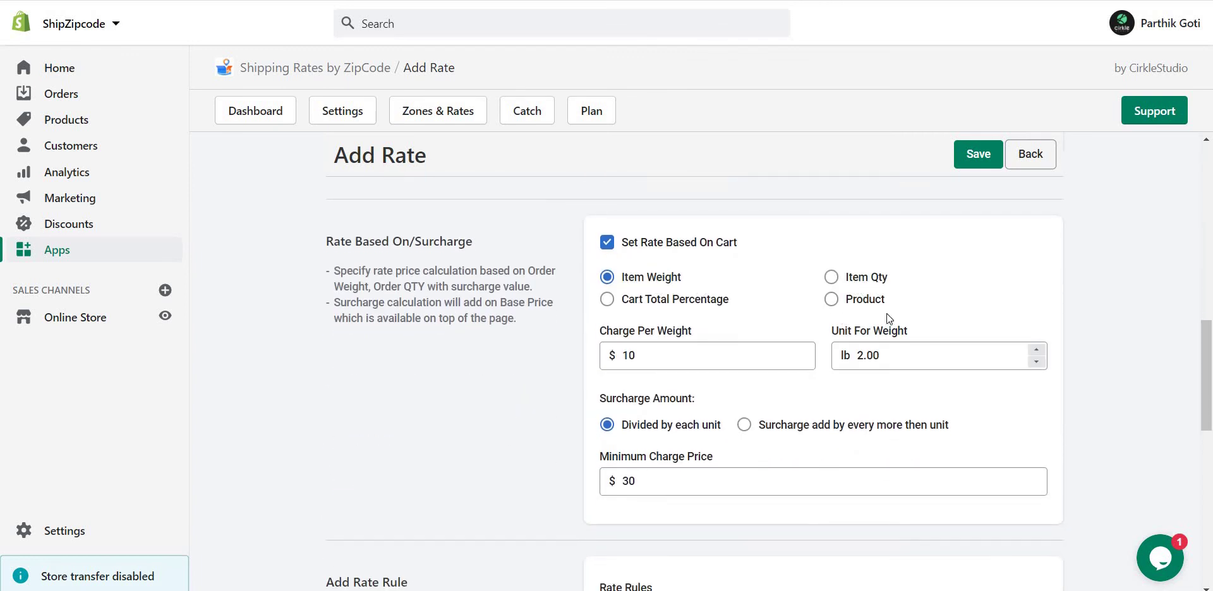
scroll(847, 298, "down", 3)
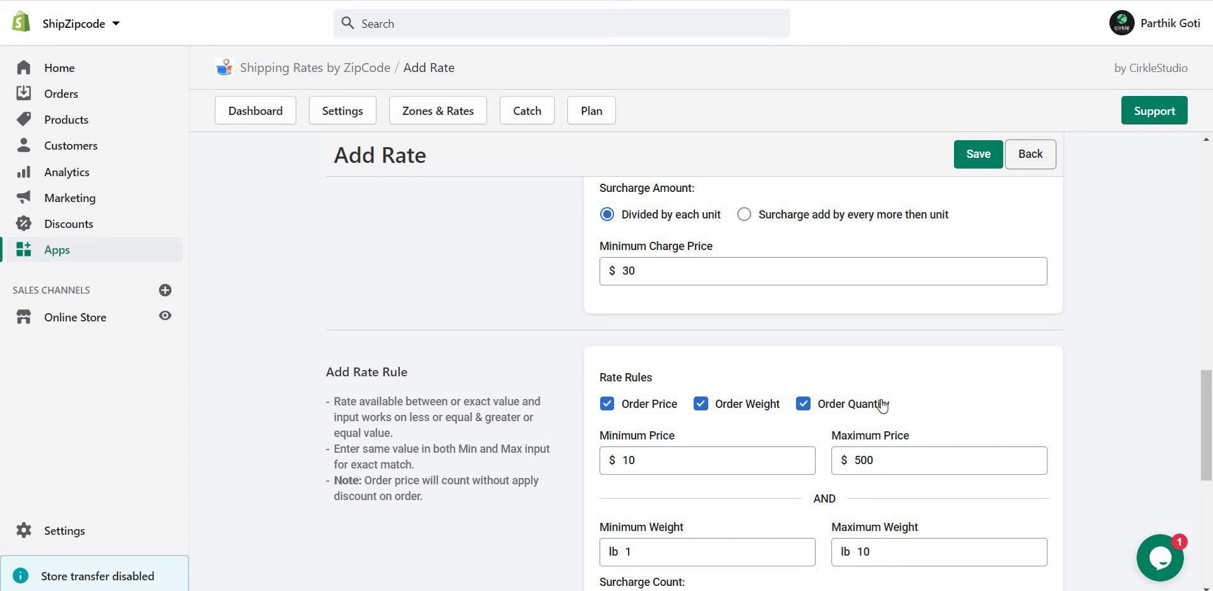
scroll(883, 405, "down", 2)
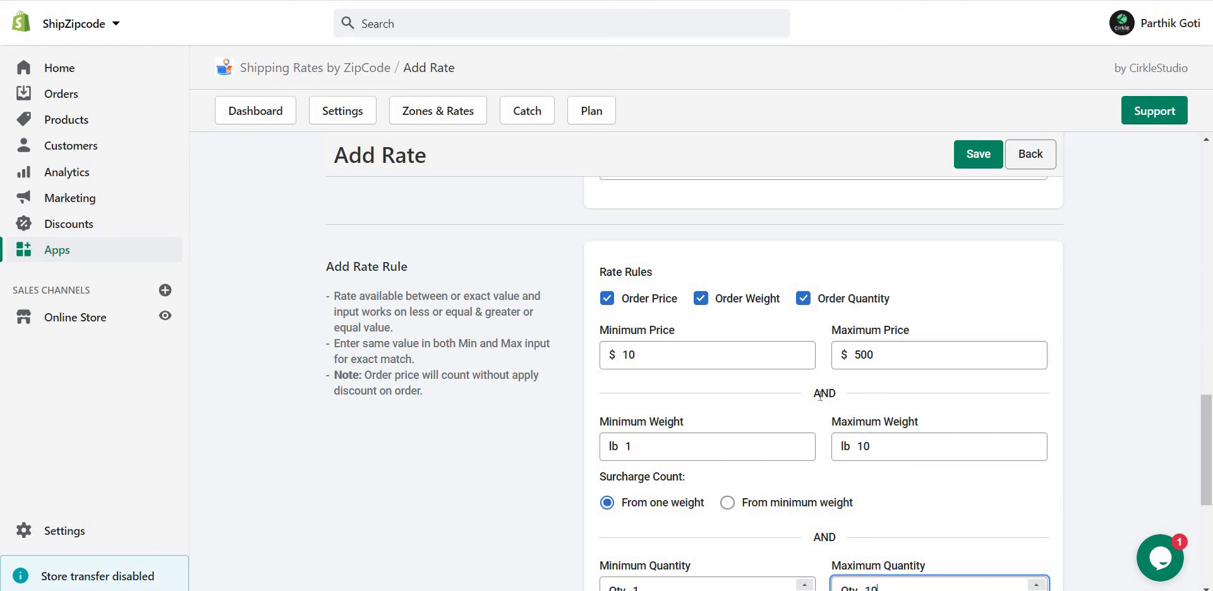
double_click(847, 393)
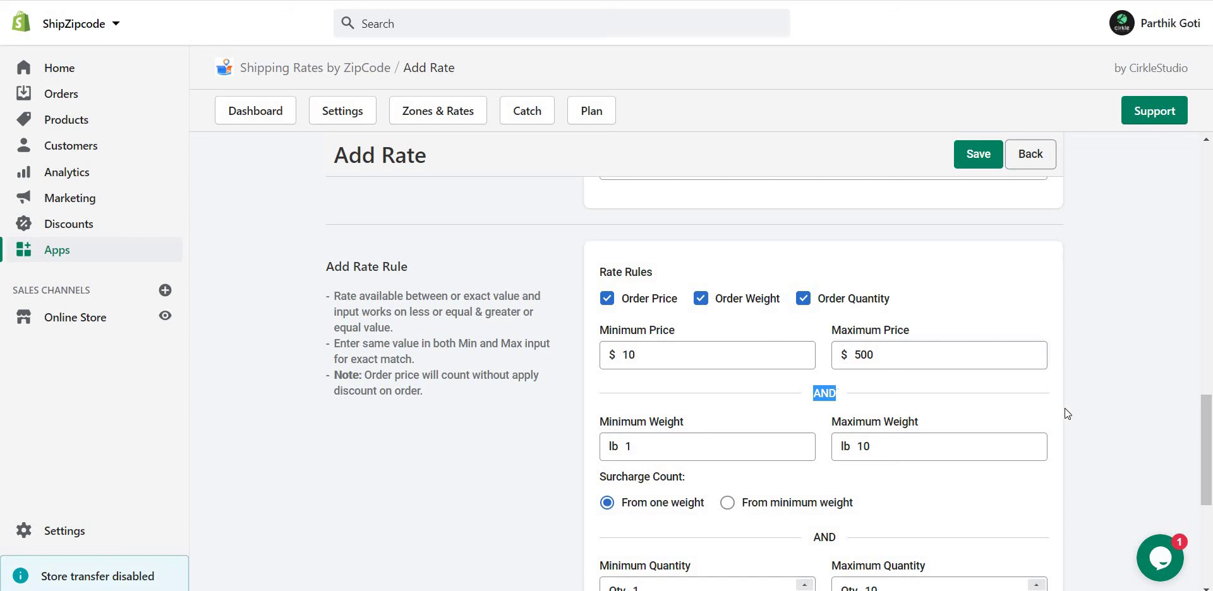
left_click(1079, 393)
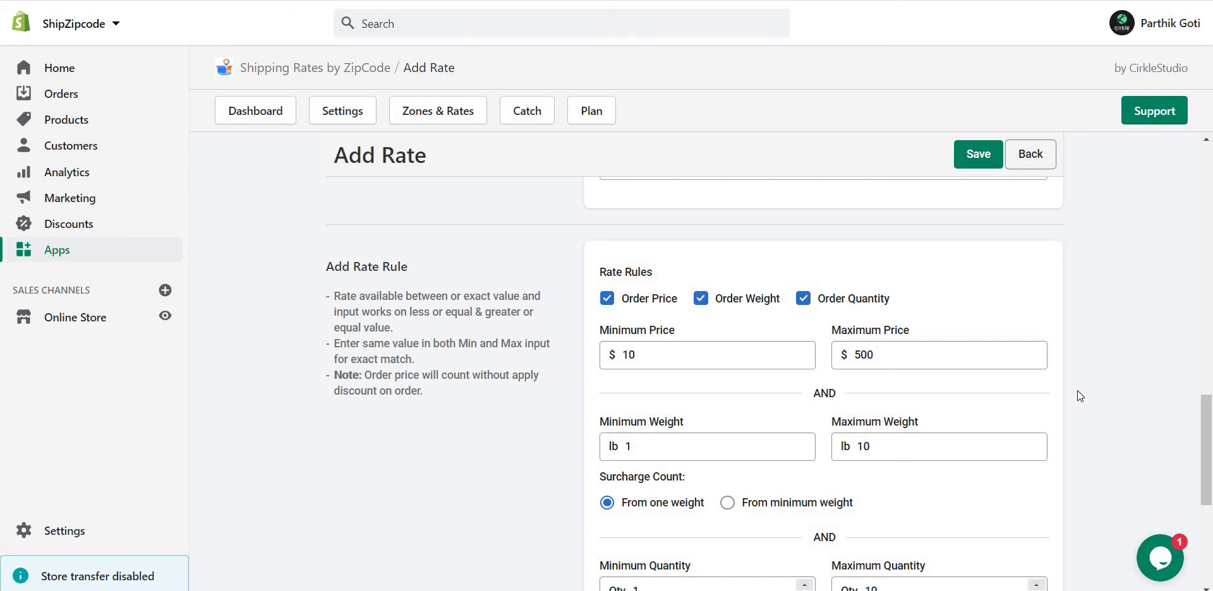